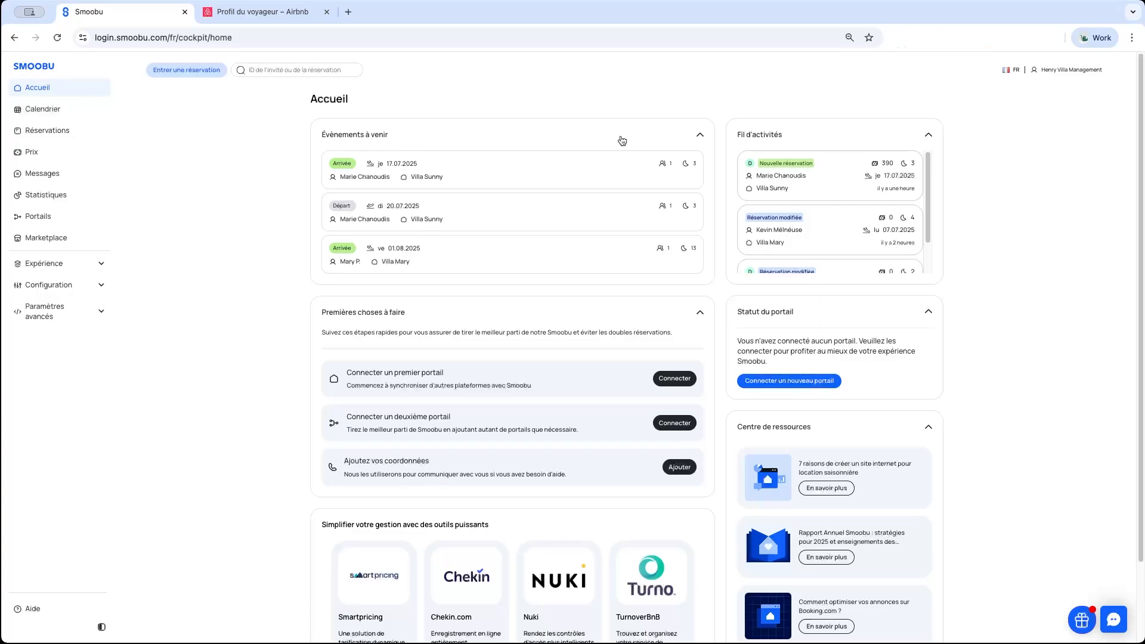
# Step: Review the home dashboard's upcoming events, activity feed, first setup tasks, portal status and resource sections
pyautogui.scroll(-2, 845, 193)
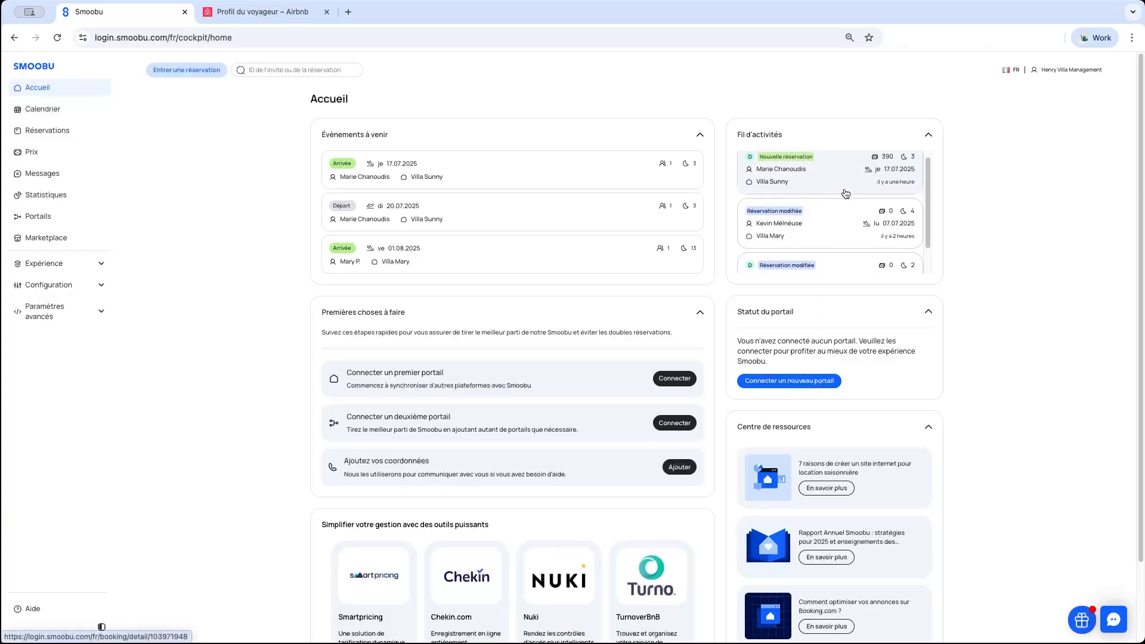
pyautogui.scroll(-1, 846, 193)
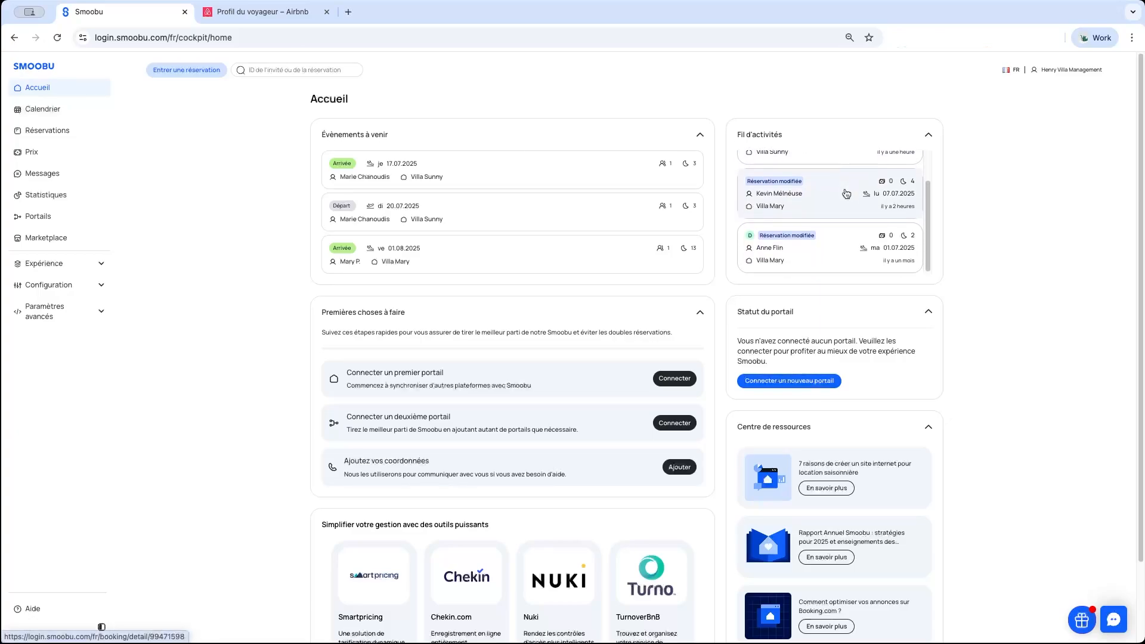
pyautogui.scroll(3, 847, 190)
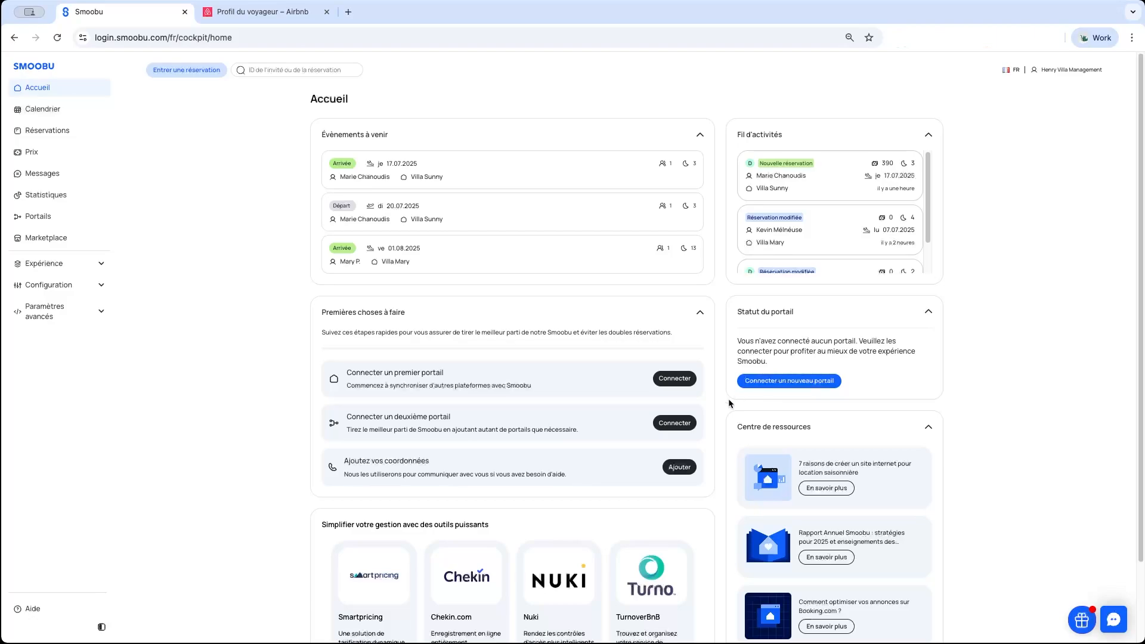
pyautogui.scroll(-1, 730, 402)
pyautogui.scroll(-3, 729, 403)
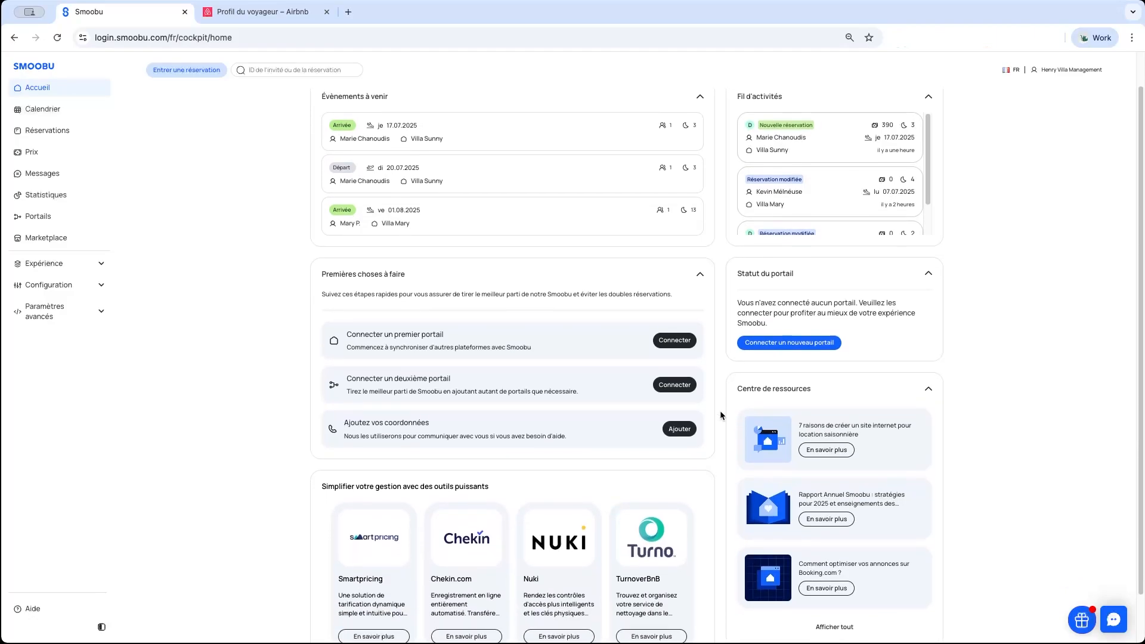
pyautogui.scroll(-1, 720, 416)
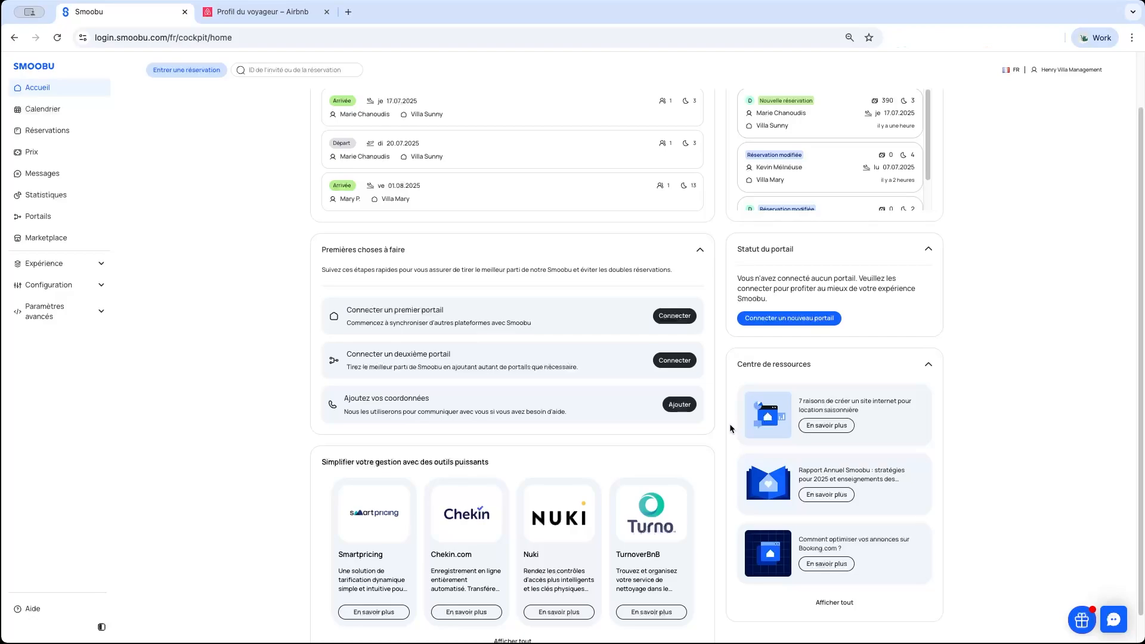
pyautogui.scroll(2, 730, 427)
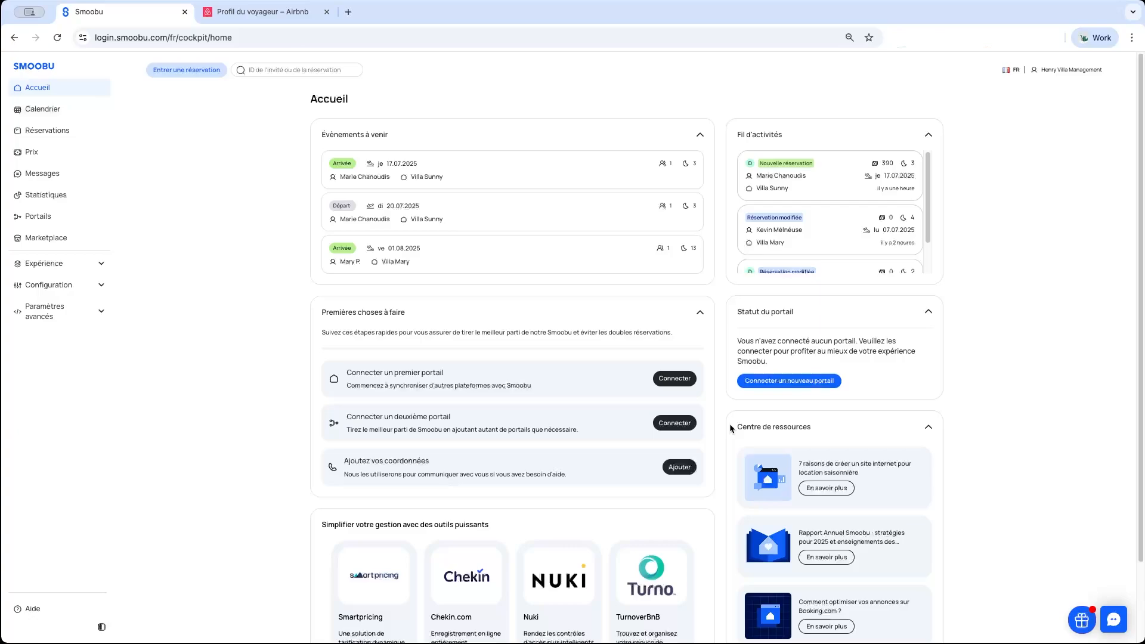
# Step: Open the property configuration and try to add a new property named TEST
pyautogui.click(61, 287)
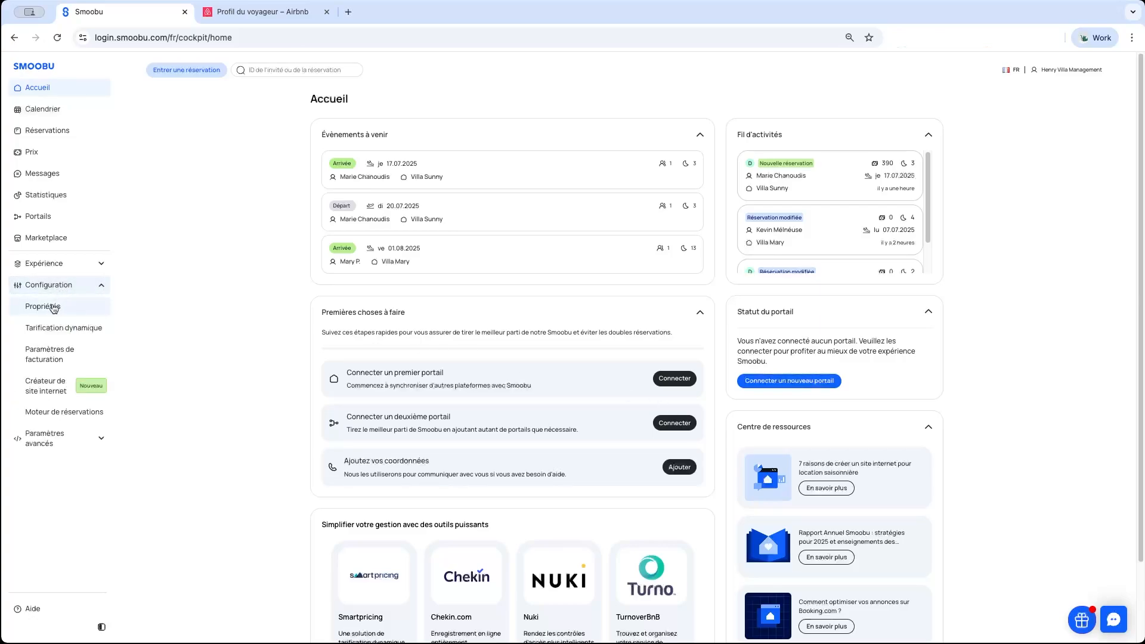
pyautogui.click(49, 313)
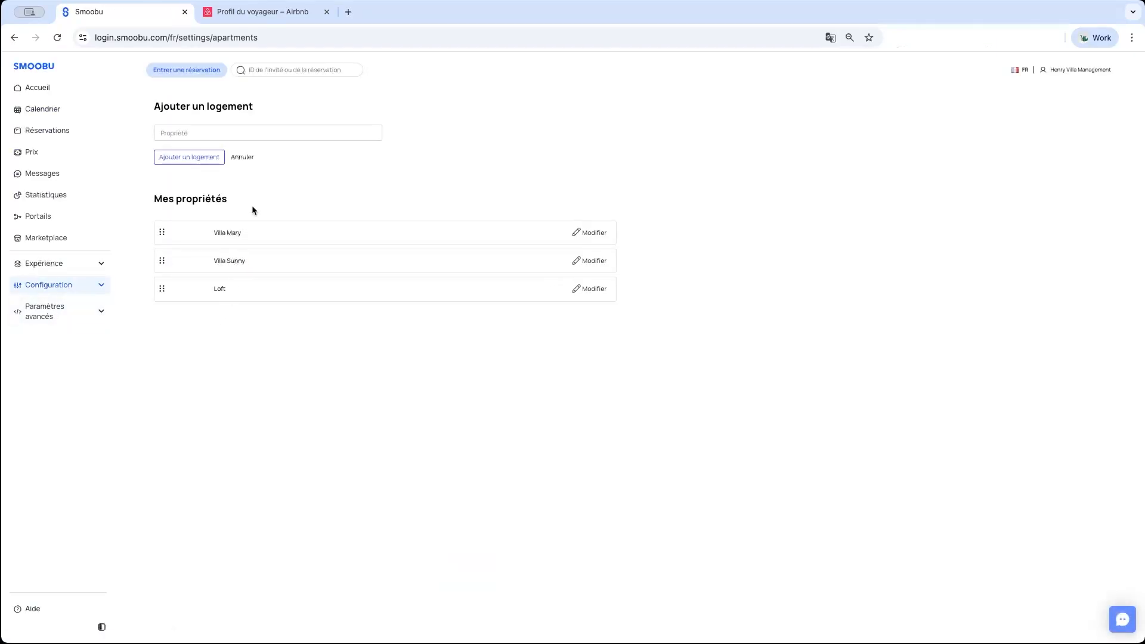
pyautogui.click(187, 132)
pyautogui.write('TEST')
pyautogui.click(224, 159)
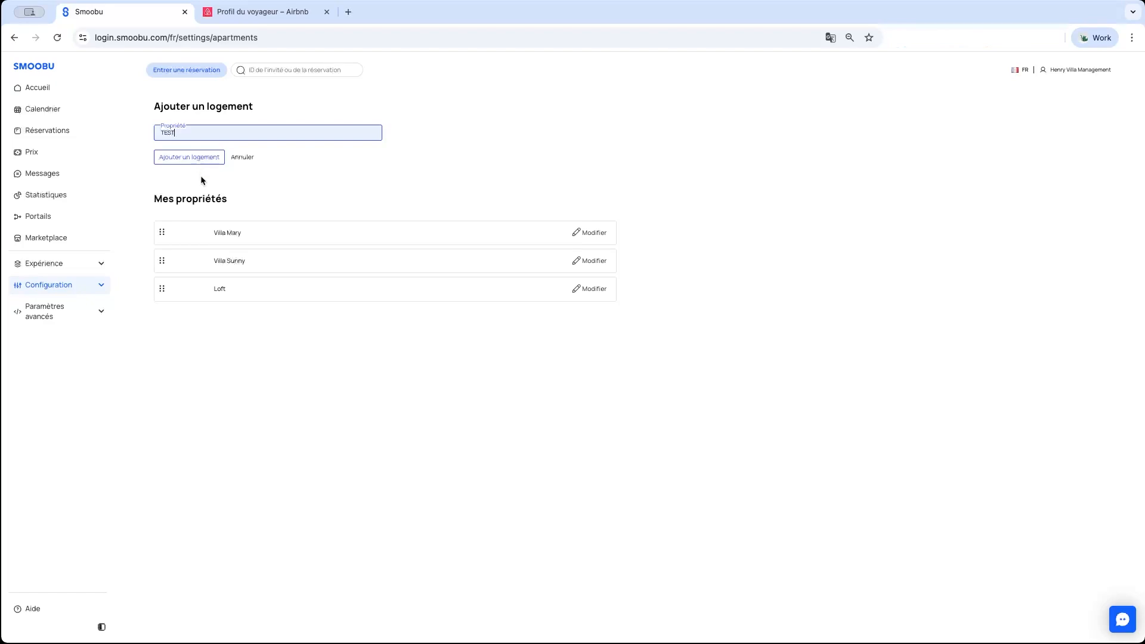
# Step: Check Villa Mary's options for blocking days before and after bookings, save the property, and view the booking calendar
pyautogui.click(589, 233)
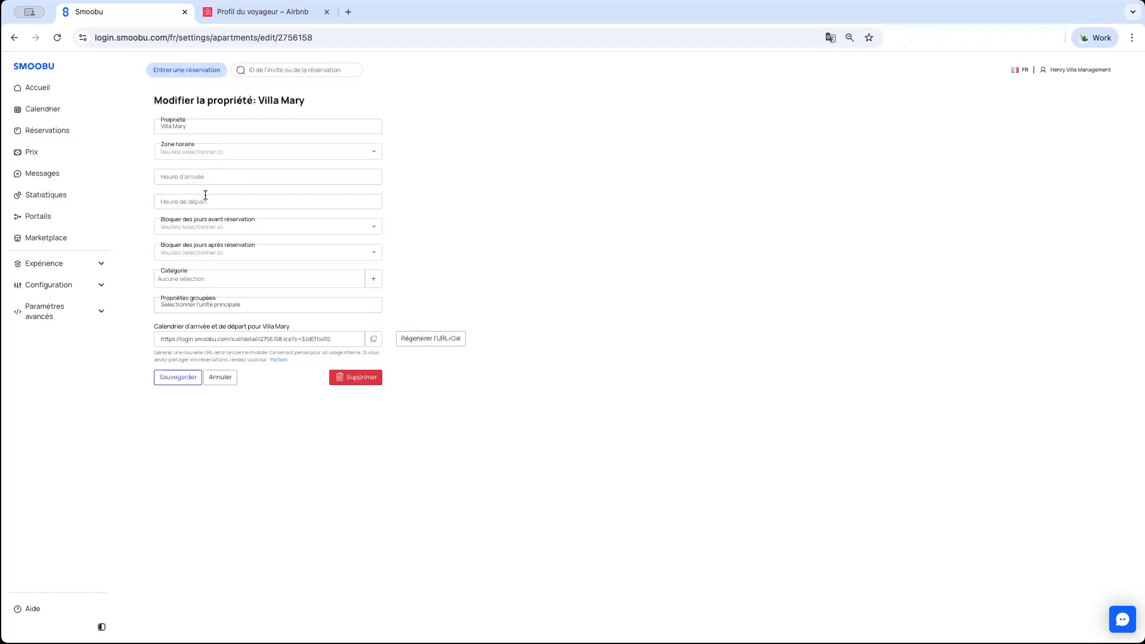
pyautogui.click(376, 228)
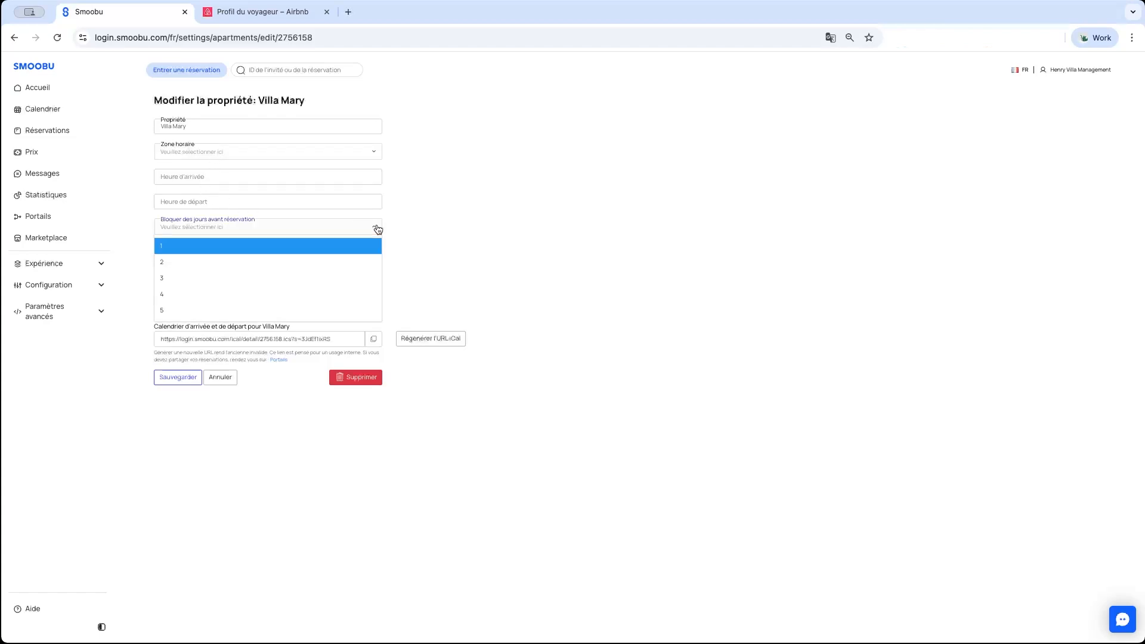
pyautogui.click(377, 228)
pyautogui.click(377, 254)
pyautogui.click(376, 254)
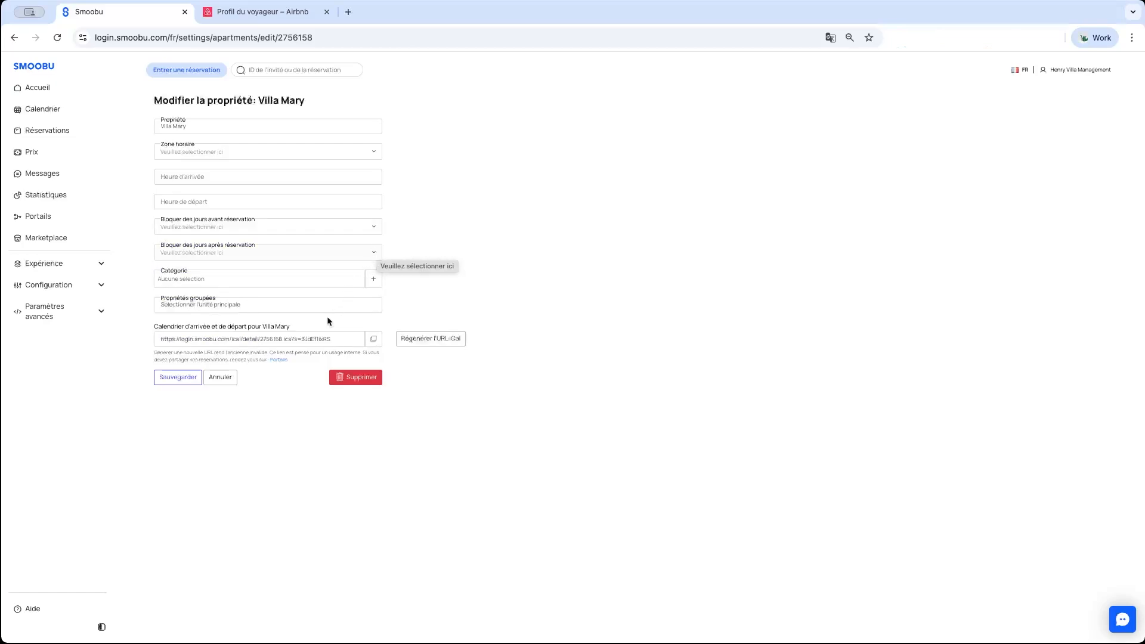
pyautogui.click(178, 381)
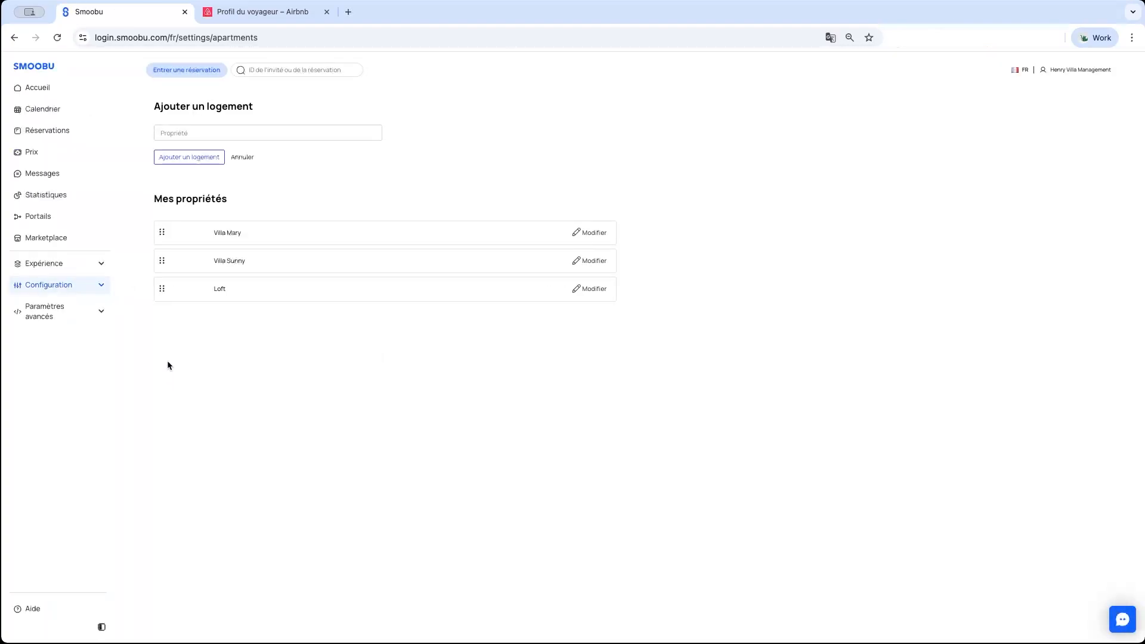
pyautogui.click(69, 112)
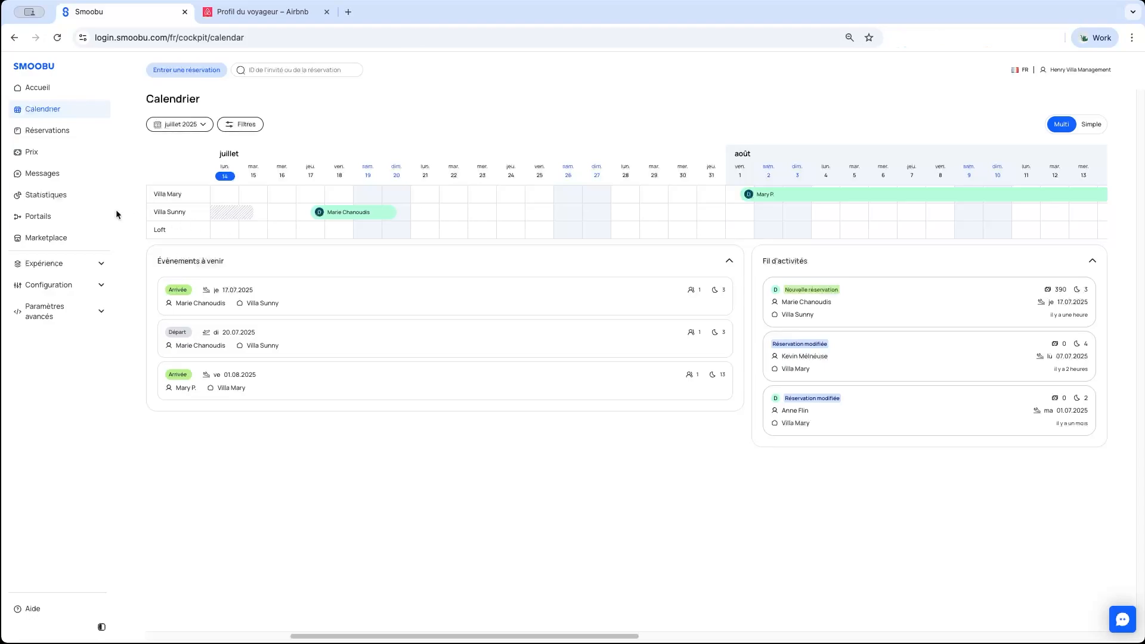
# Step: Add Airbnb as a booking portal and authorize Smoobu's access to the Airbnb account
pyautogui.click(48, 222)
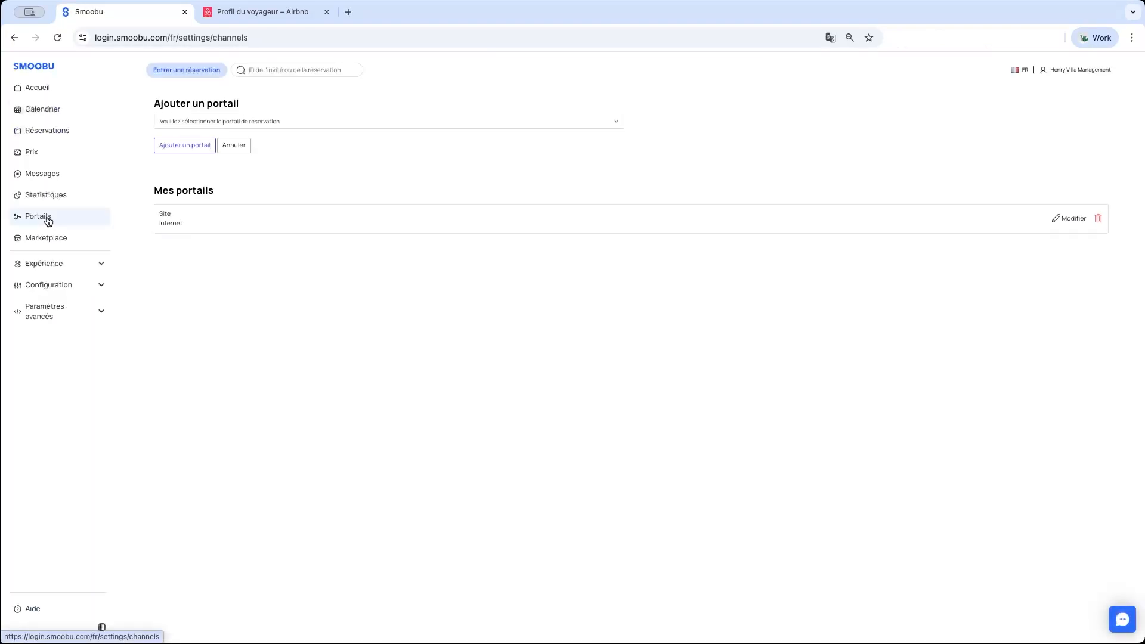
pyautogui.click(305, 125)
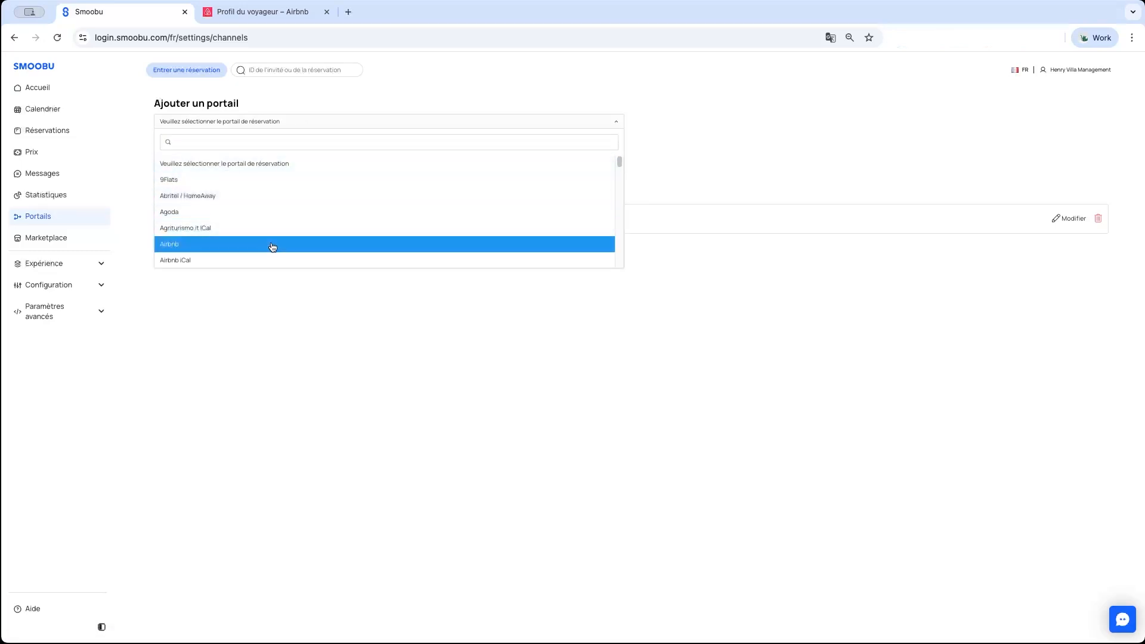
pyautogui.write('airb')
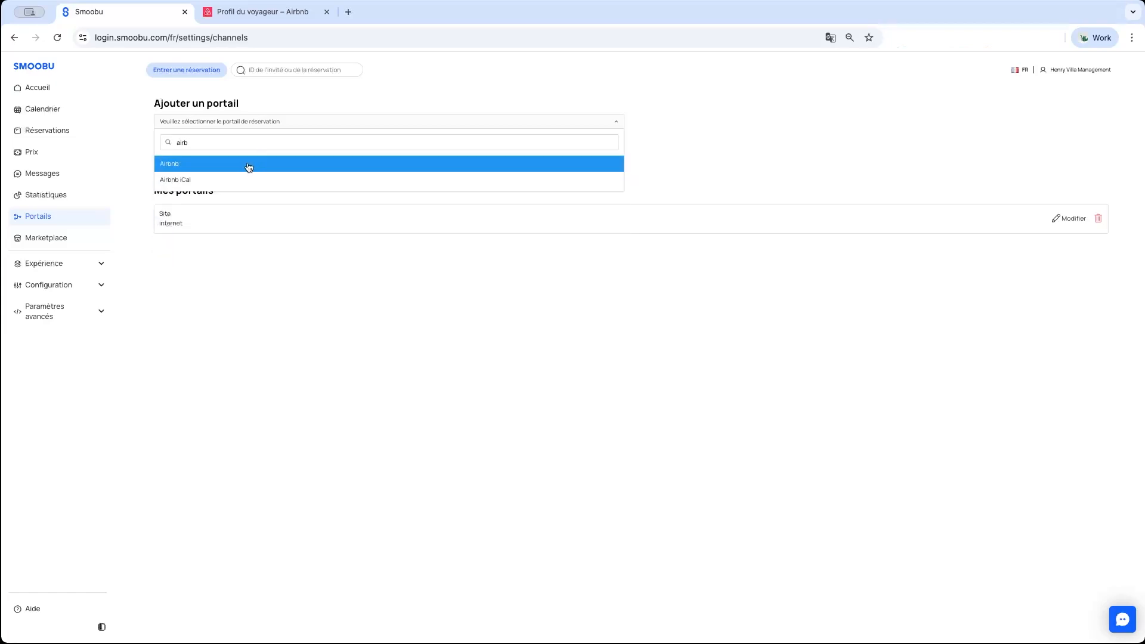
pyautogui.click(186, 164)
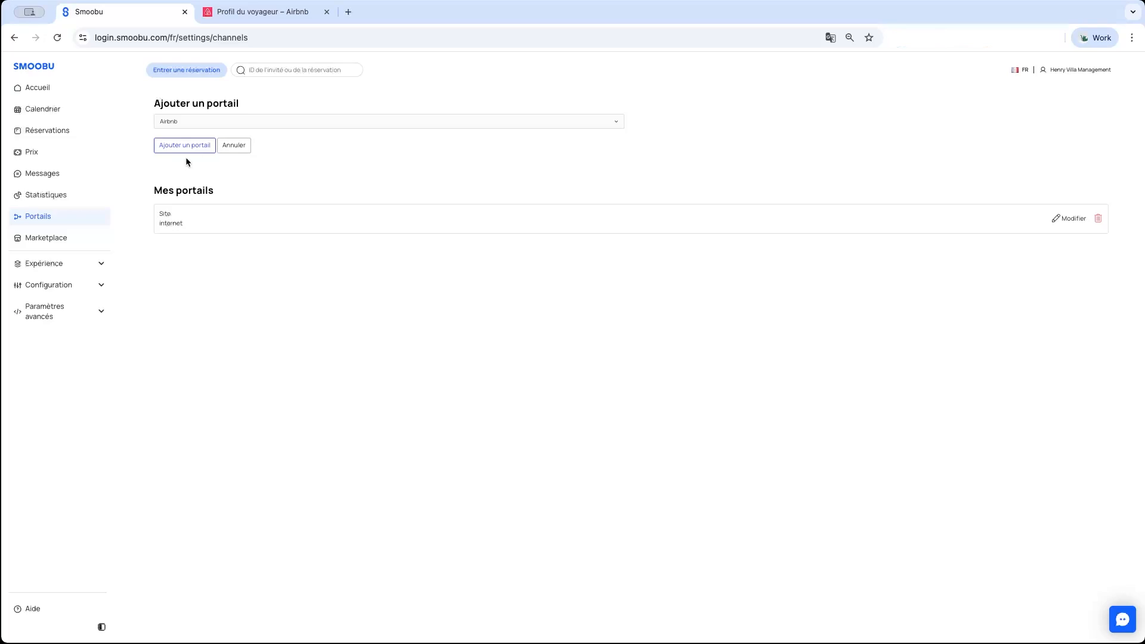
pyautogui.click(187, 150)
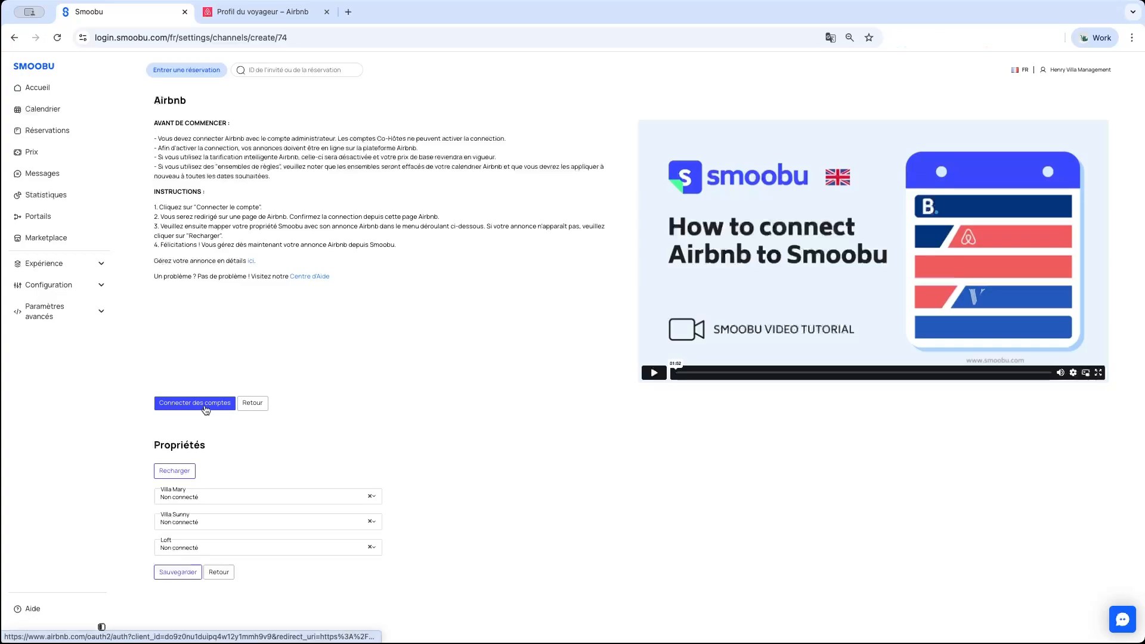
pyautogui.click(190, 409)
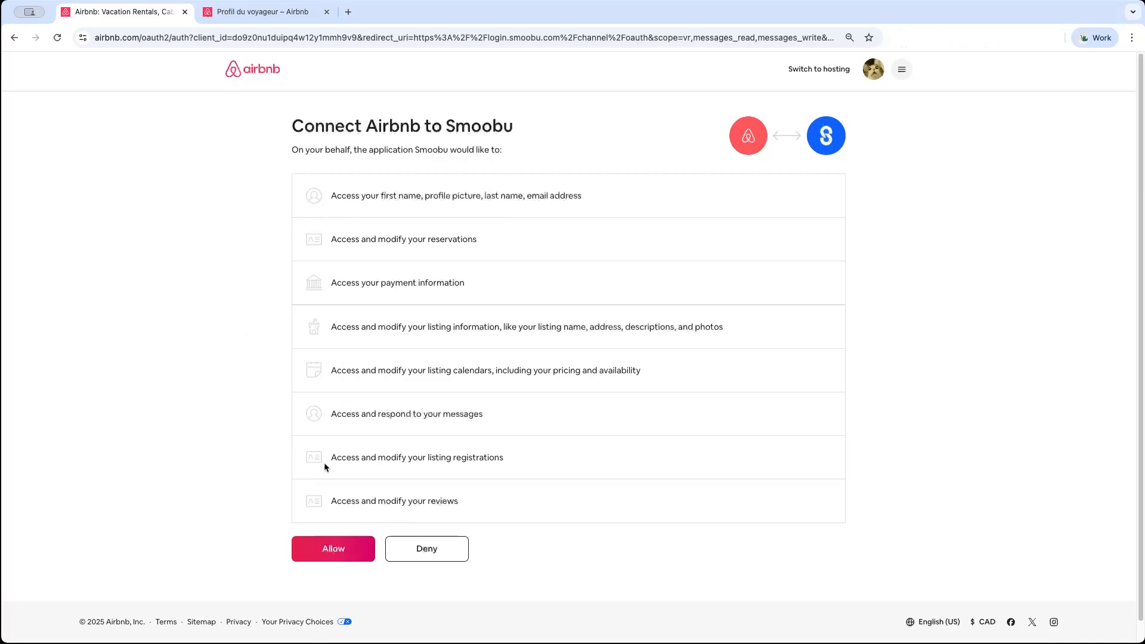
pyautogui.click(333, 549)
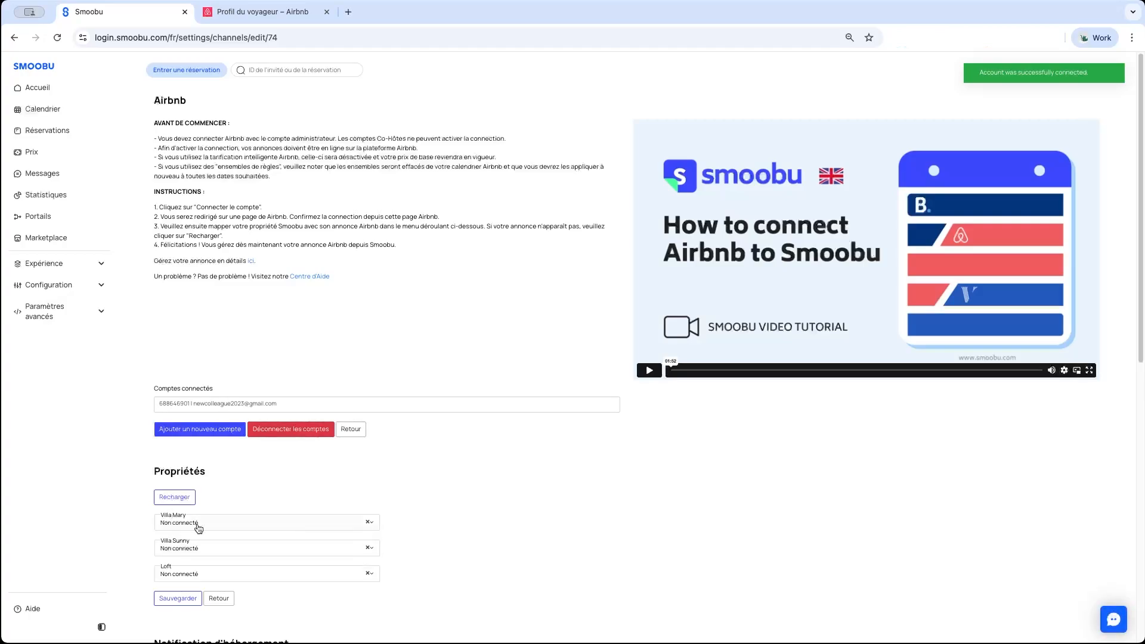
# Step: Link Villa Mary to the Airbnb listing "This is a nice house" and save the portal mapping
pyautogui.click(209, 528)
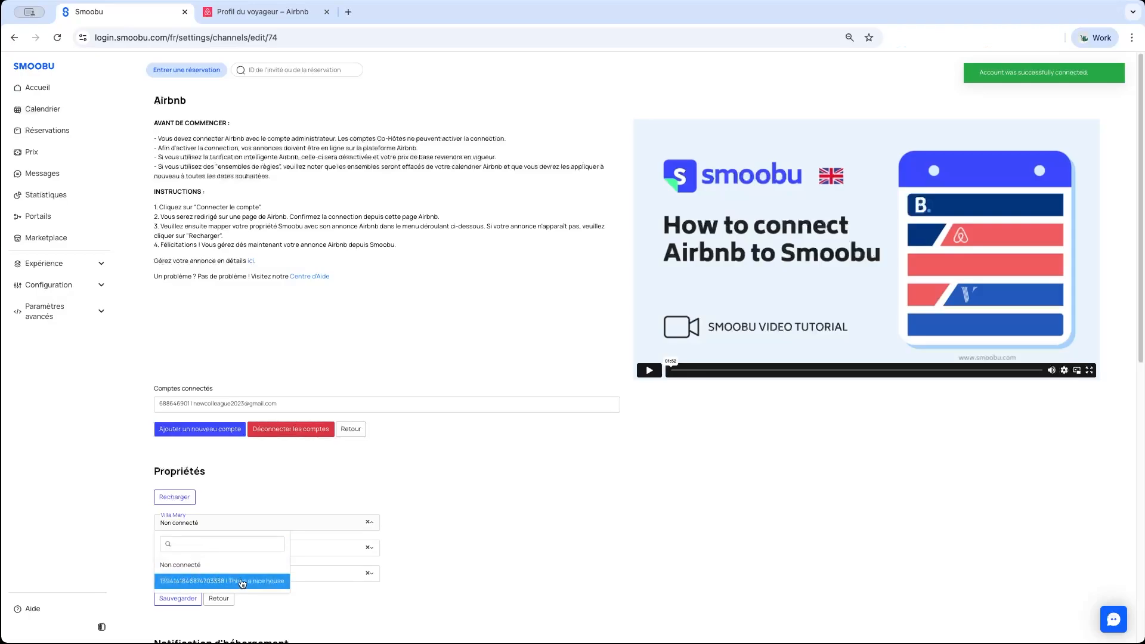
pyautogui.click(242, 583)
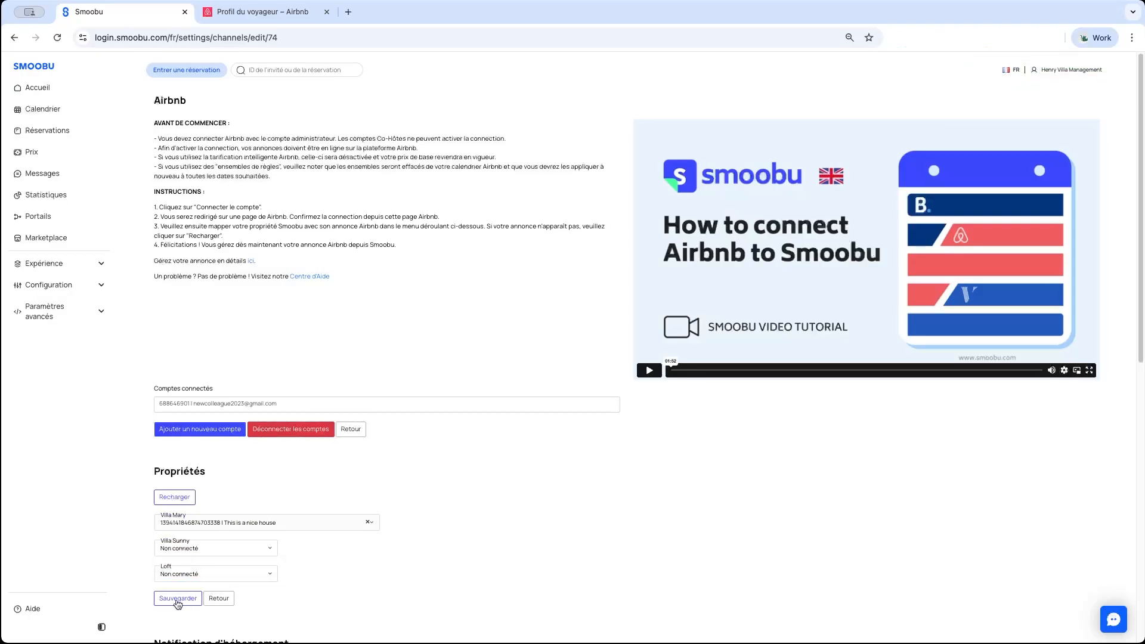
pyautogui.click(178, 602)
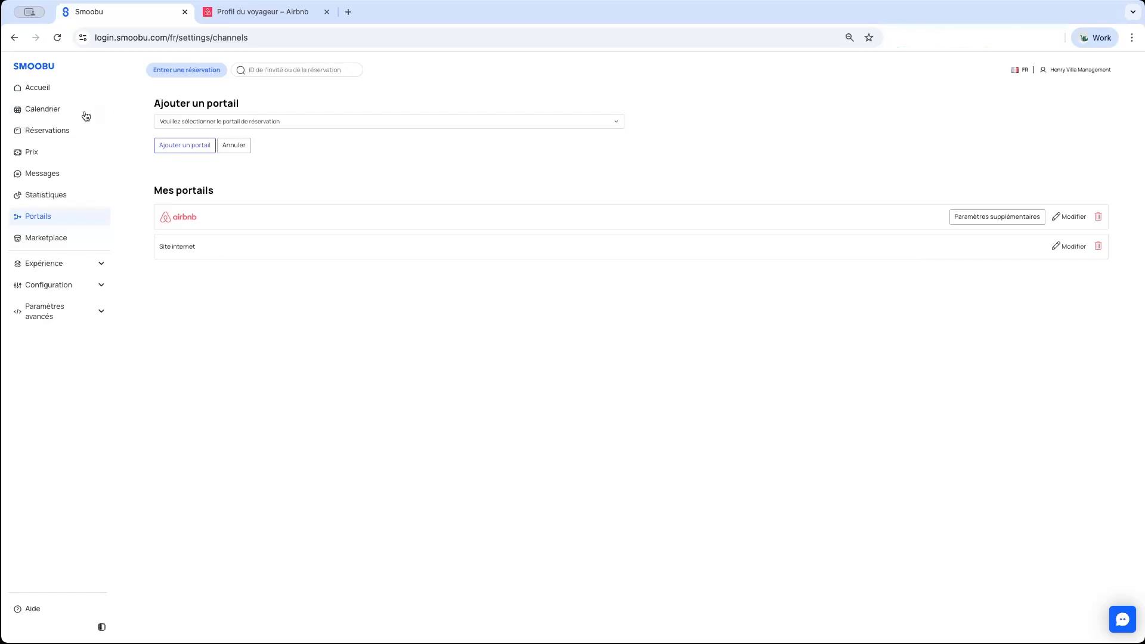
# Step: Start a new direct booking for Villa Mary from the calendar with test as the guest name
pyautogui.click(46, 112)
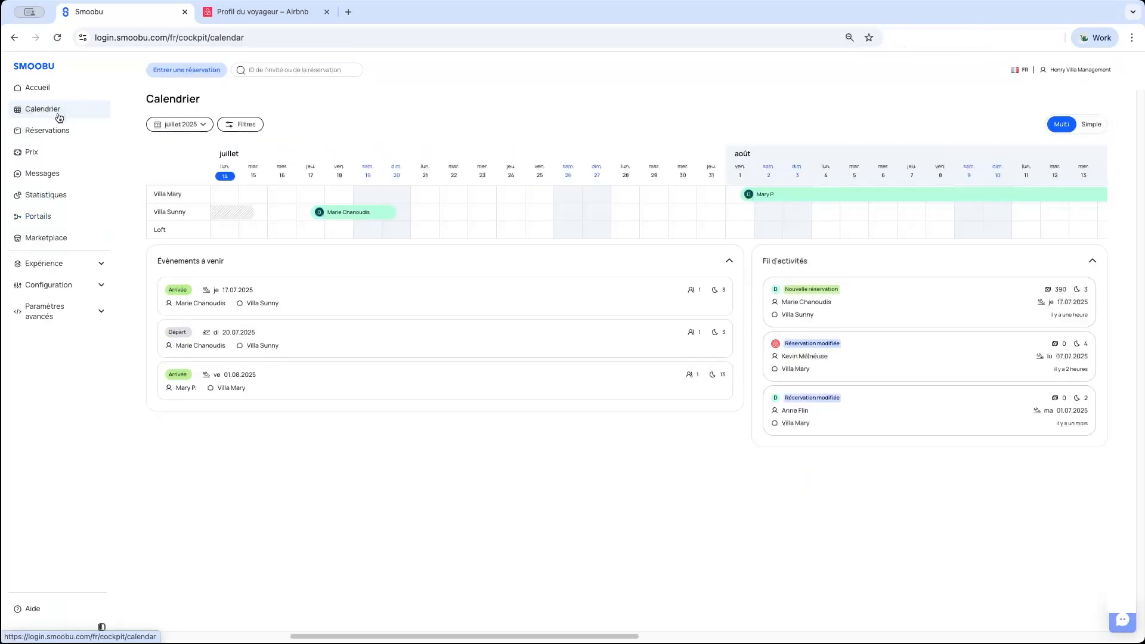
pyautogui.click(182, 76)
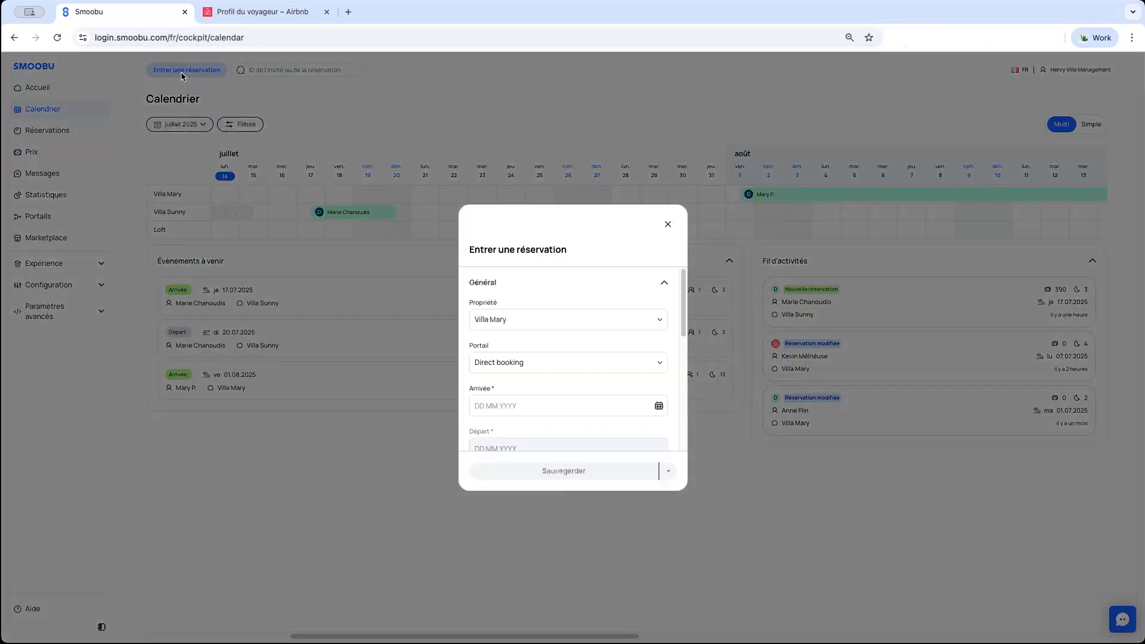
pyautogui.scroll(-3, 532, 357)
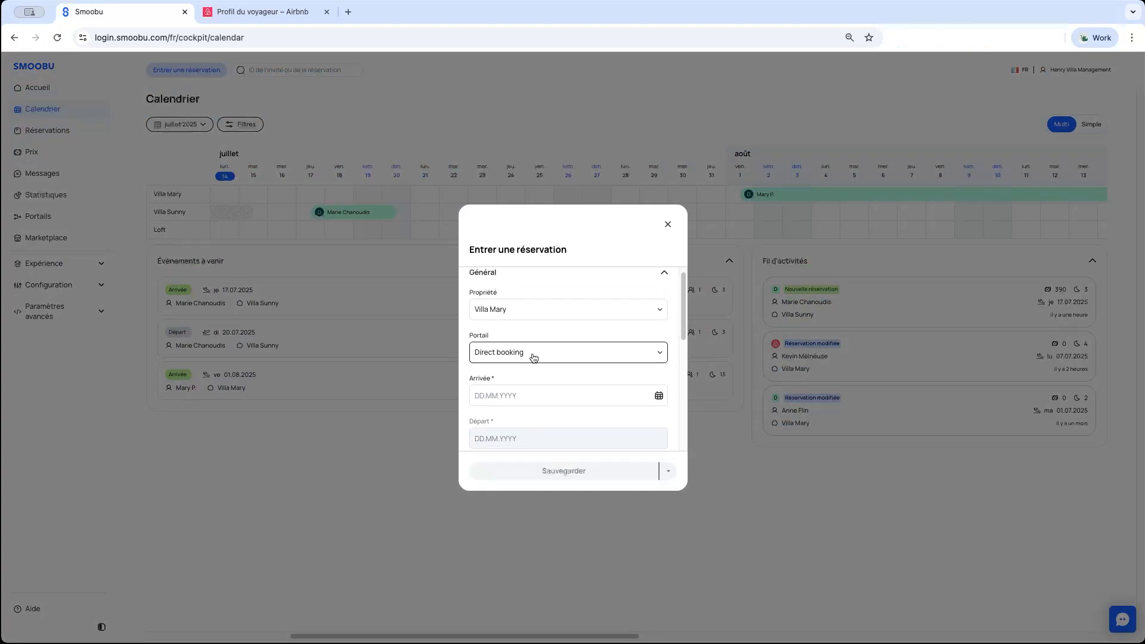
pyautogui.click(532, 398)
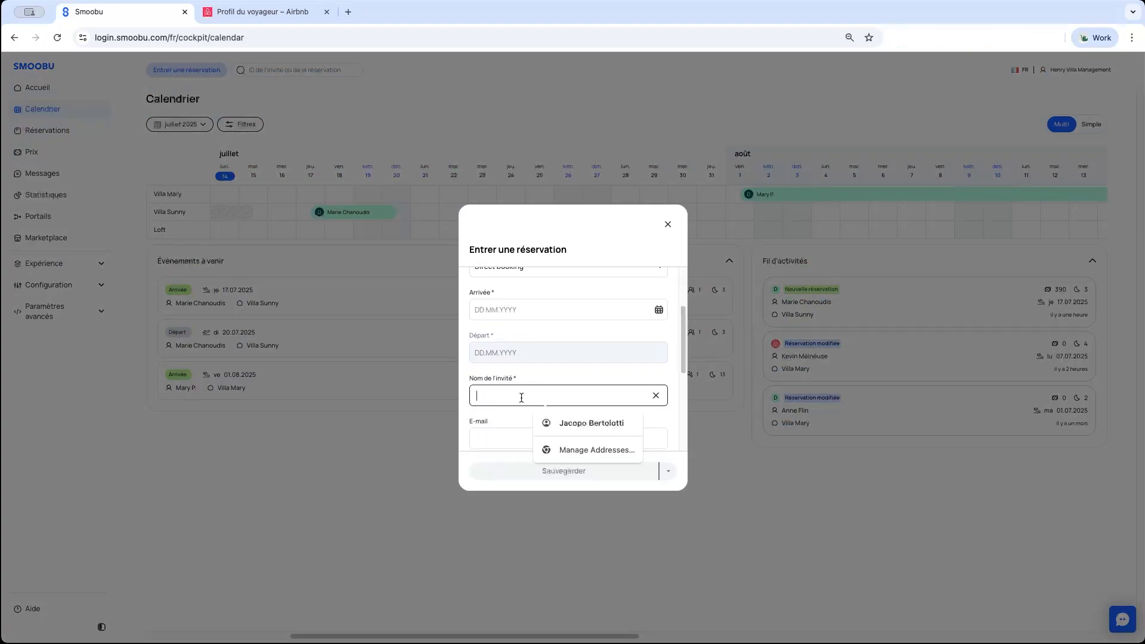
pyautogui.write('test')
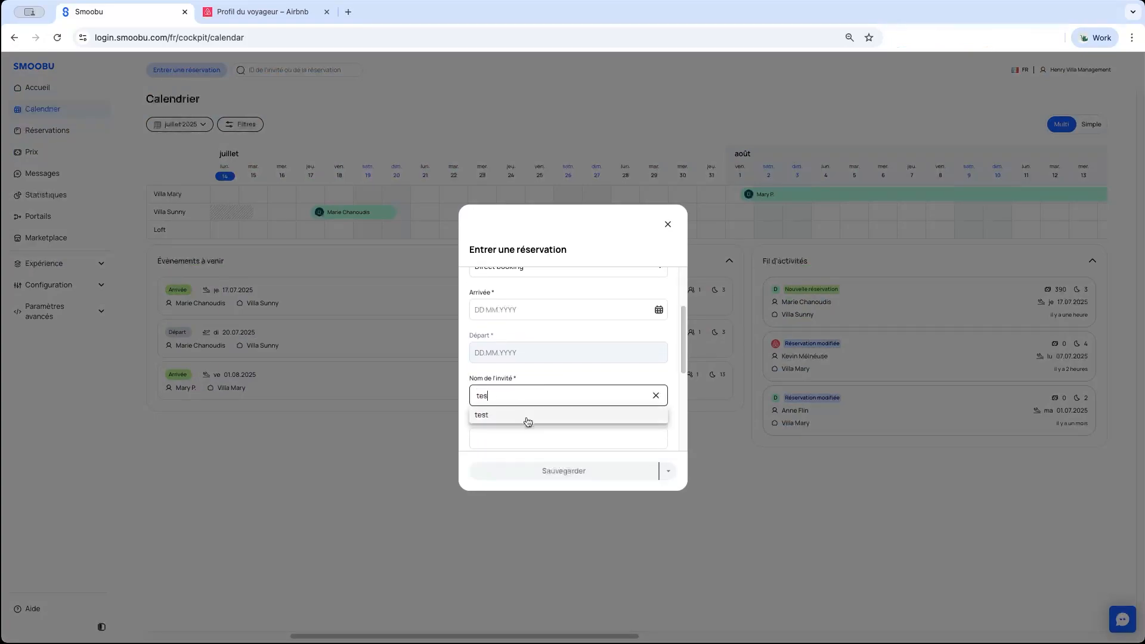
# Step: Set the booking's arrival to 23.07.2025 and departure to 25.07.2025, and save the reservation
pyautogui.click(510, 313)
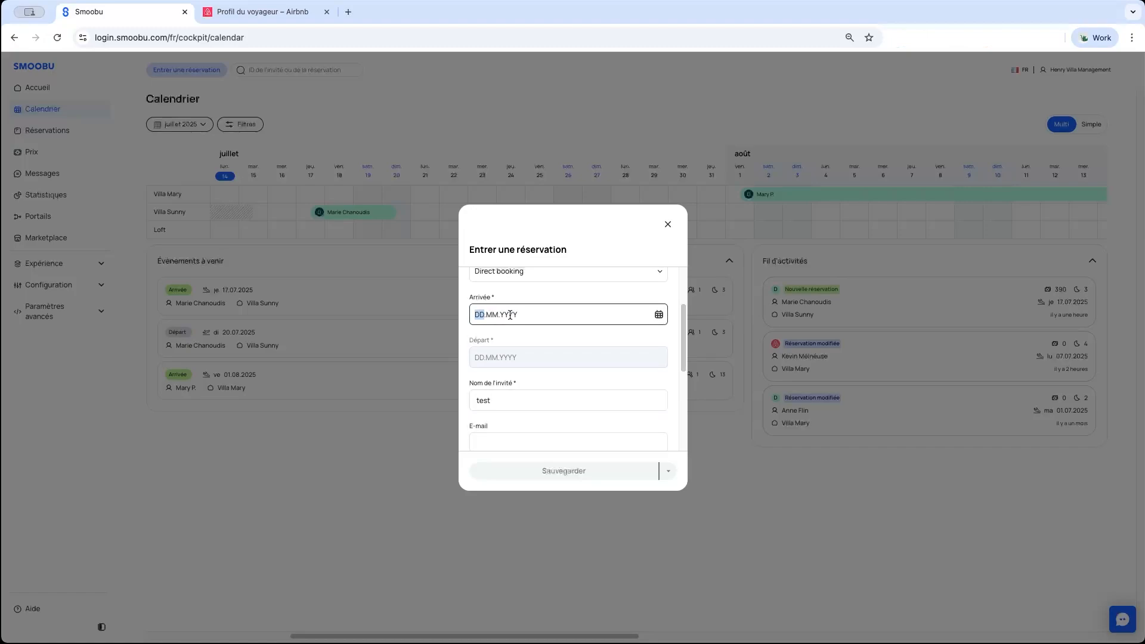
pyautogui.click(653, 317)
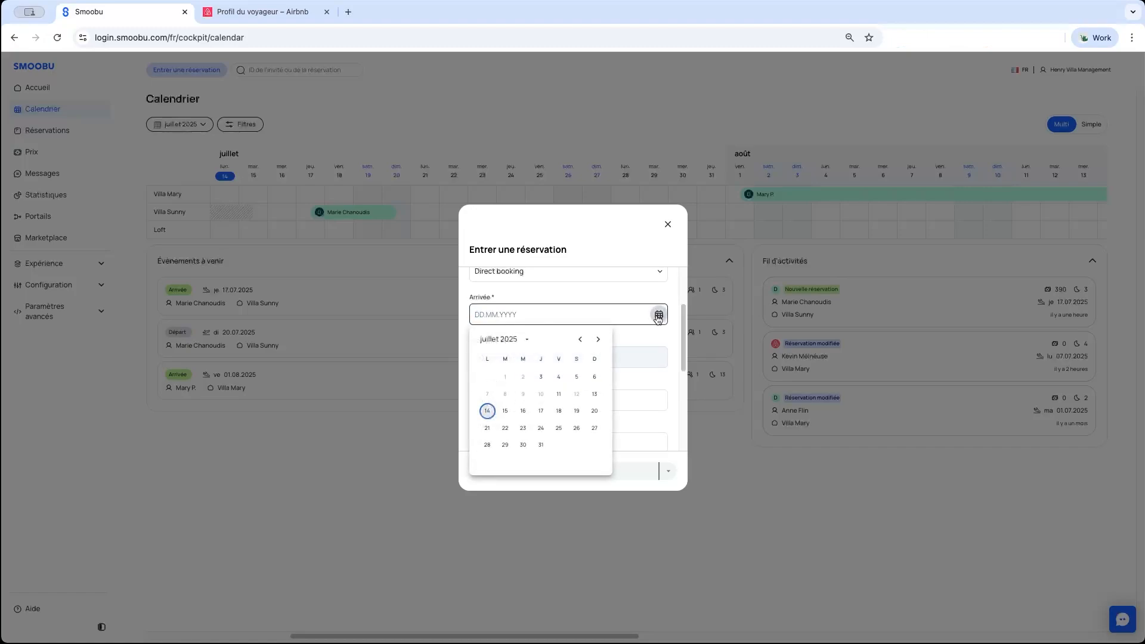
pyautogui.click(523, 428)
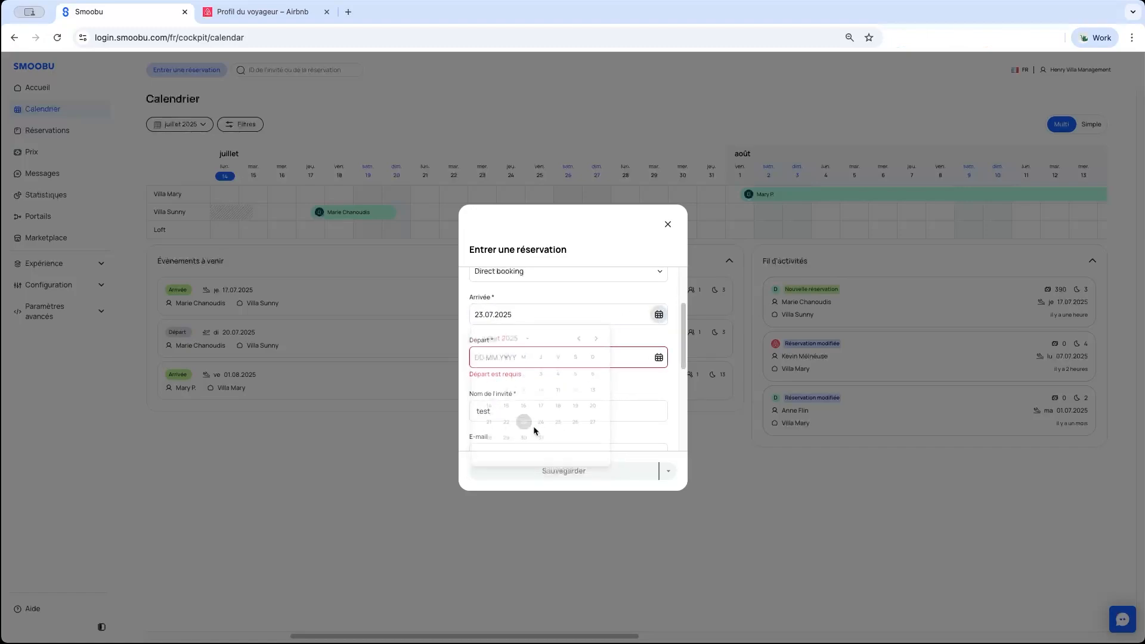
pyautogui.click(661, 358)
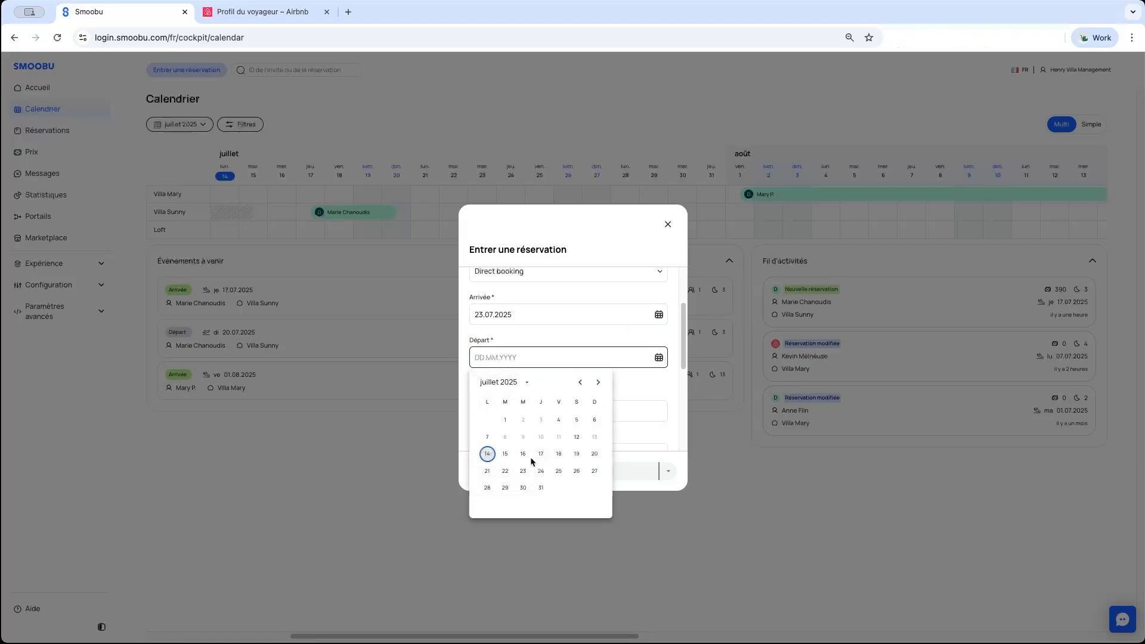
pyautogui.click(557, 473)
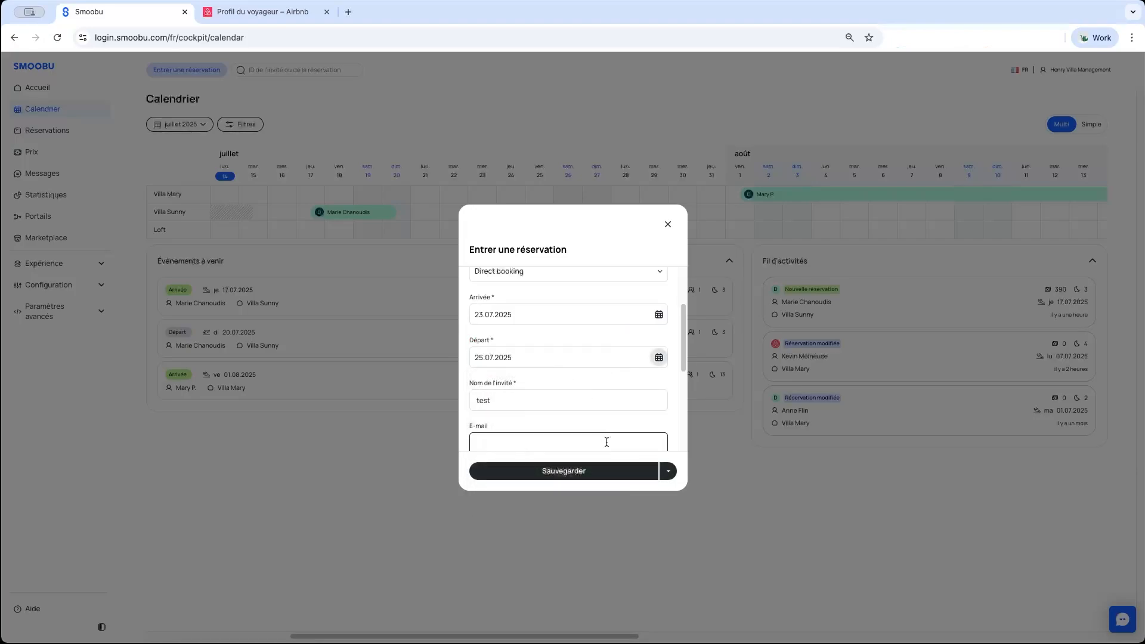
pyautogui.click(602, 472)
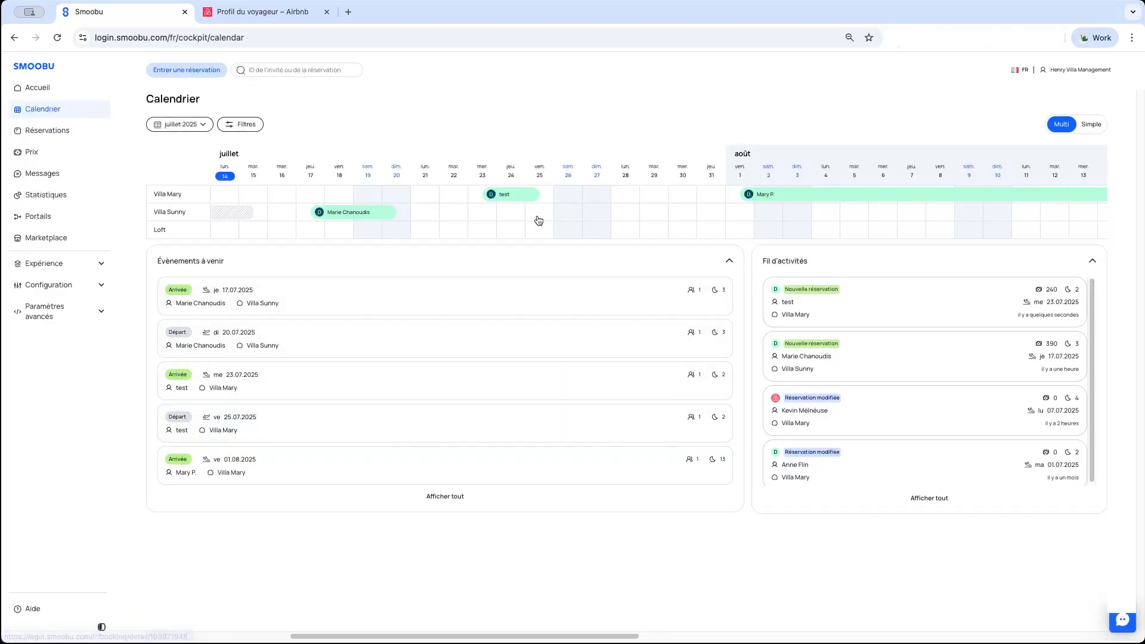
# Step: Block Villa Sunny in the calendar from 25.07.2025 to 27.07.2025 and save the blocked dates
pyautogui.click(539, 220)
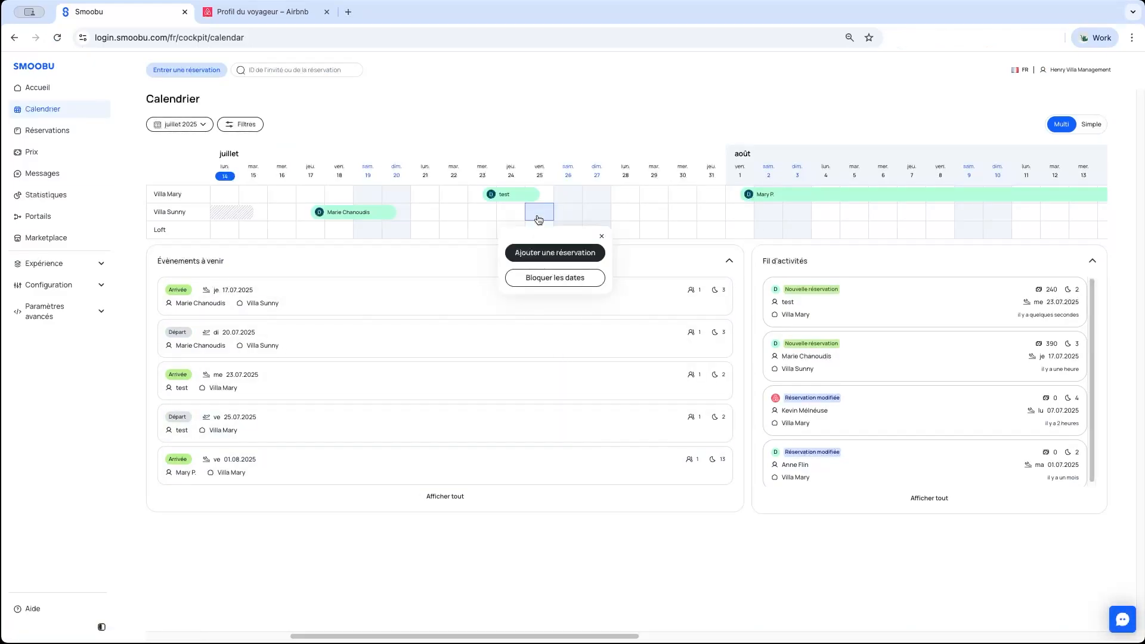
pyautogui.click(554, 278)
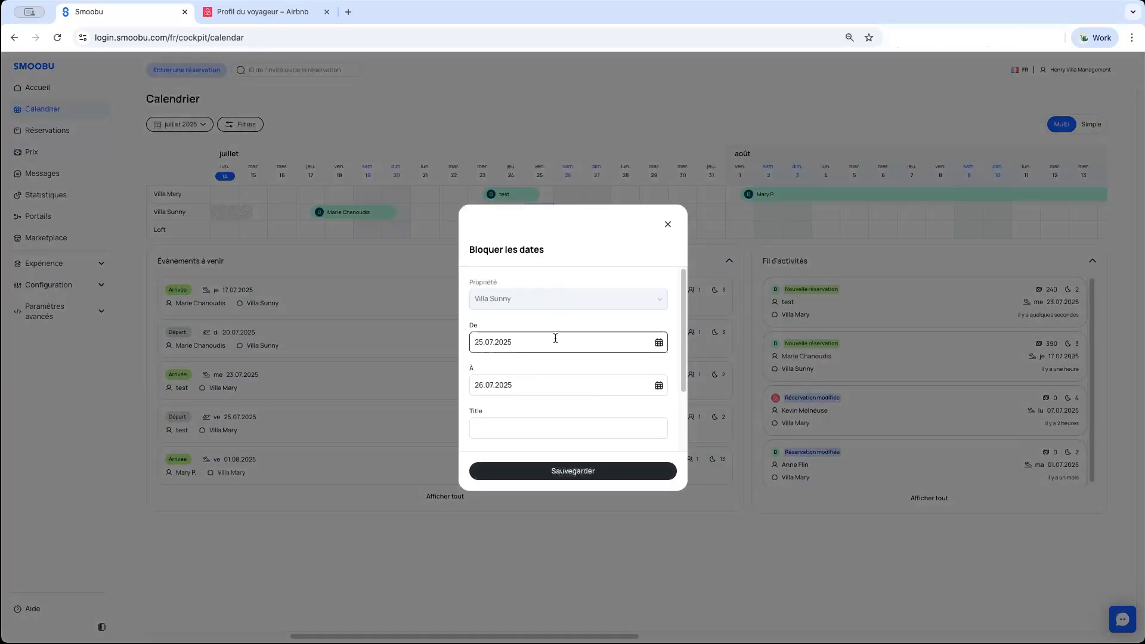
pyautogui.click(659, 386)
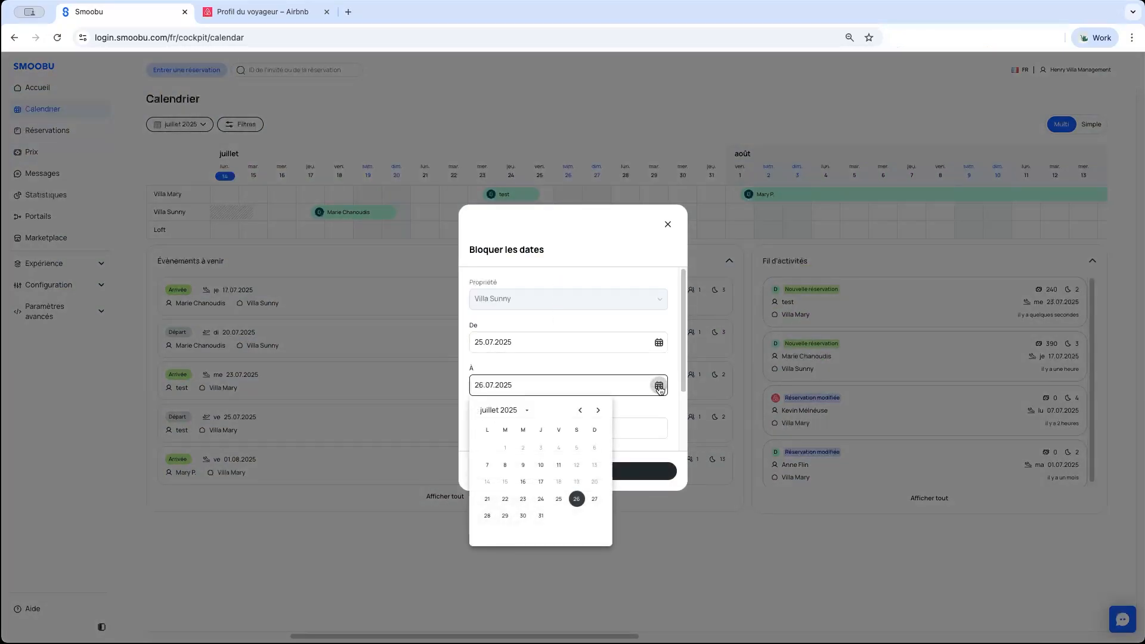
pyautogui.click(596, 498)
pyautogui.click(594, 471)
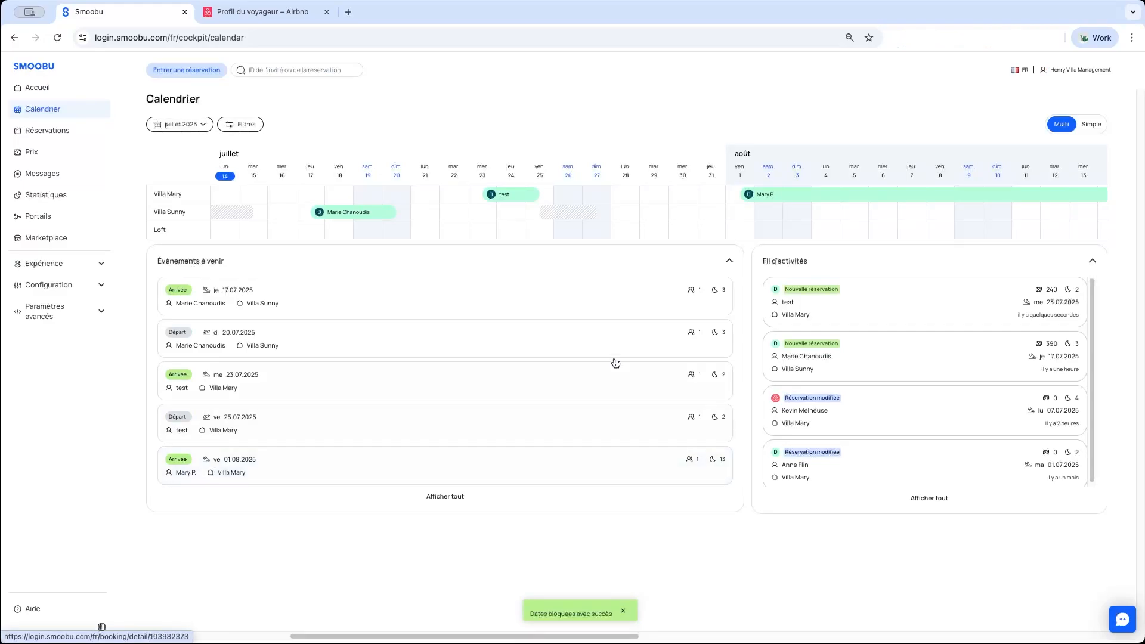
pyautogui.moveTo(626, 232); pyautogui.dragTo(672, 234)
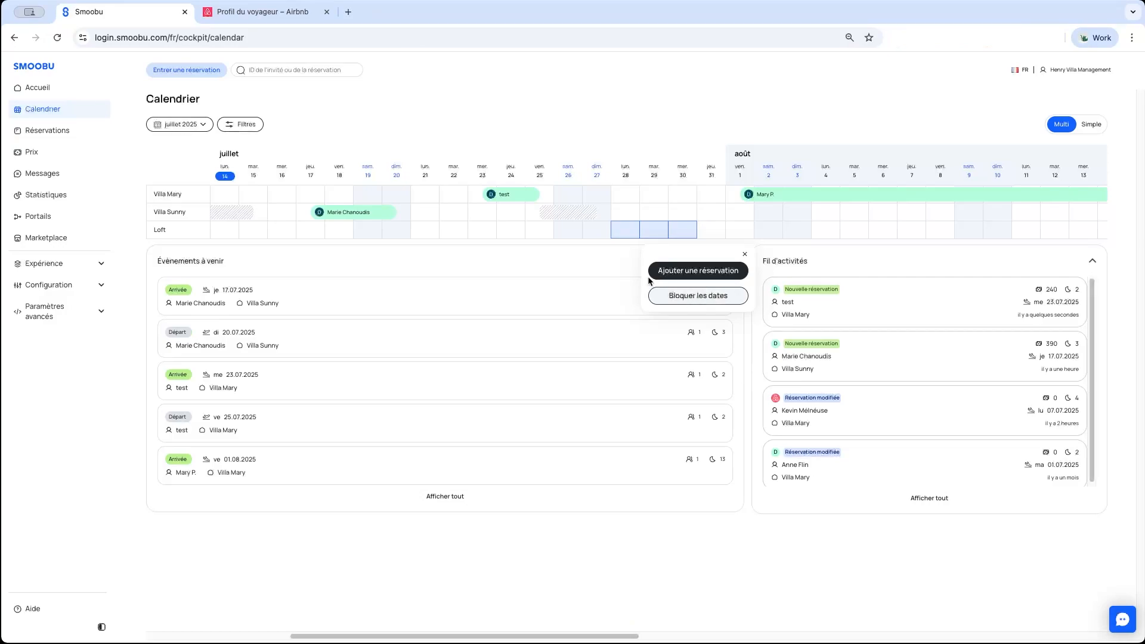
pyautogui.click(619, 264)
pyautogui.click(619, 263)
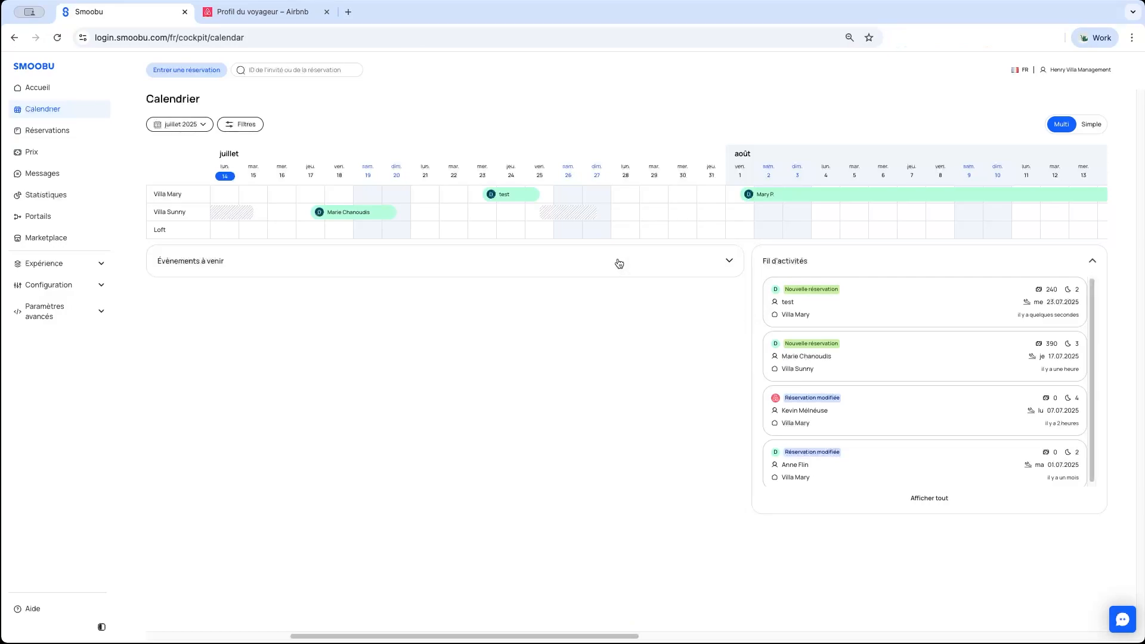
pyautogui.click(618, 264)
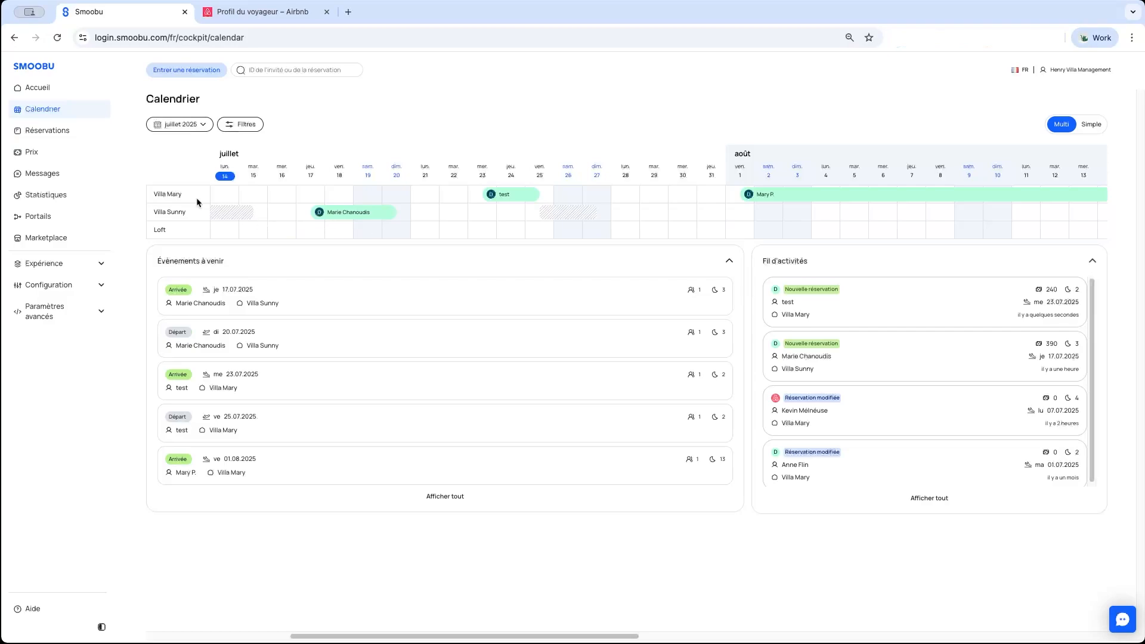
# Step: In the price availability settings, make Villa Mary bookable on Airbnb for 200 days ahead and overwrite the portal availabilities
pyautogui.click(42, 158)
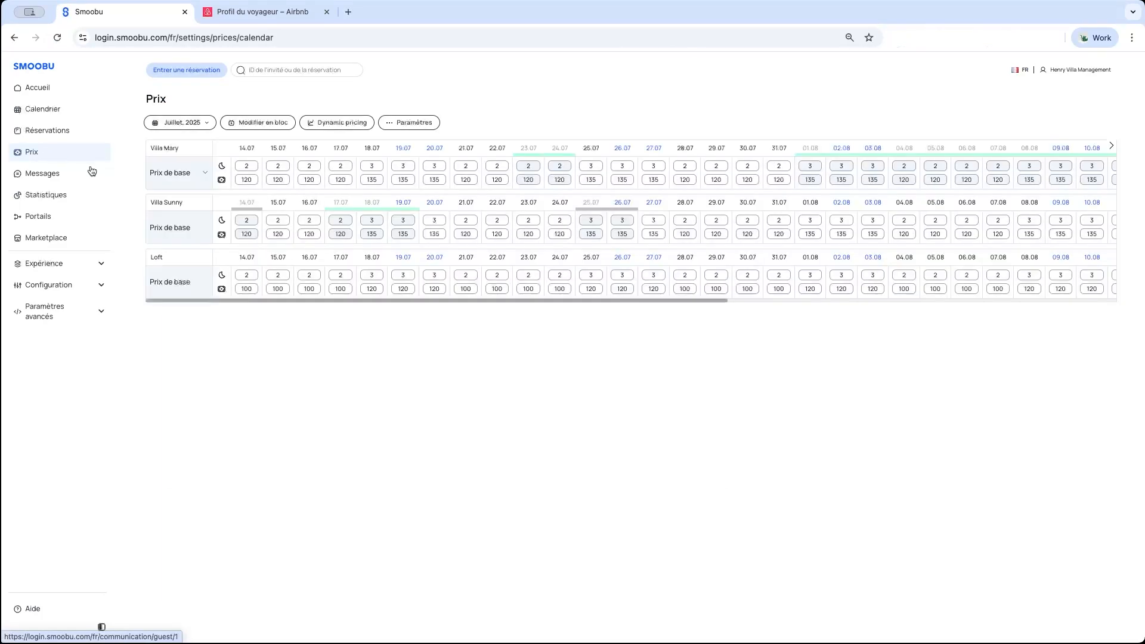
pyautogui.click(411, 124)
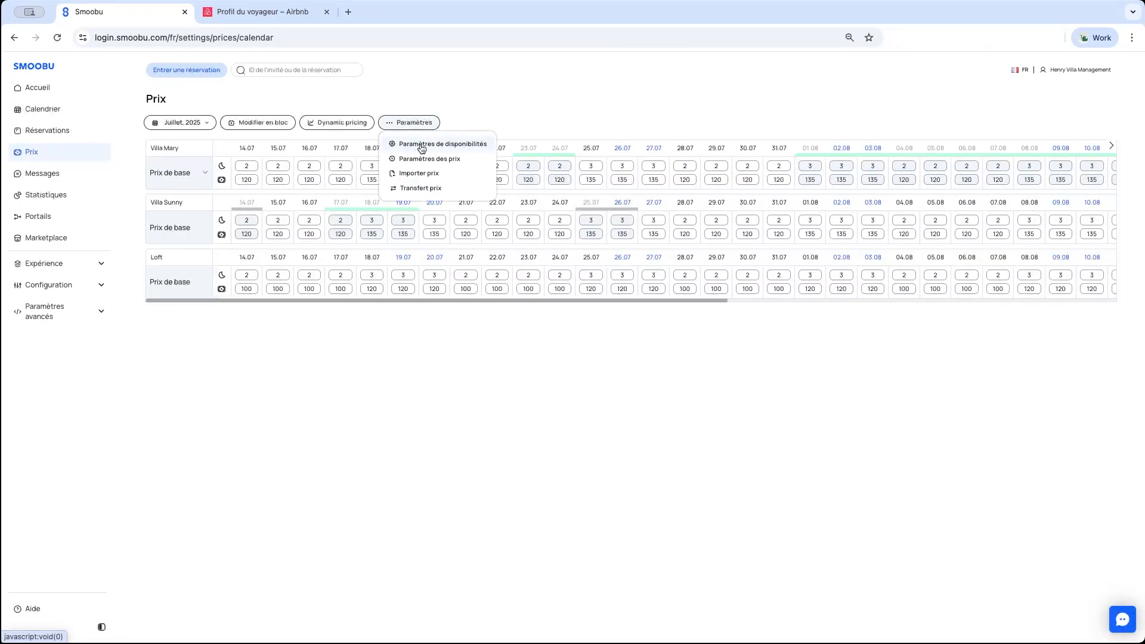
pyautogui.click(421, 146)
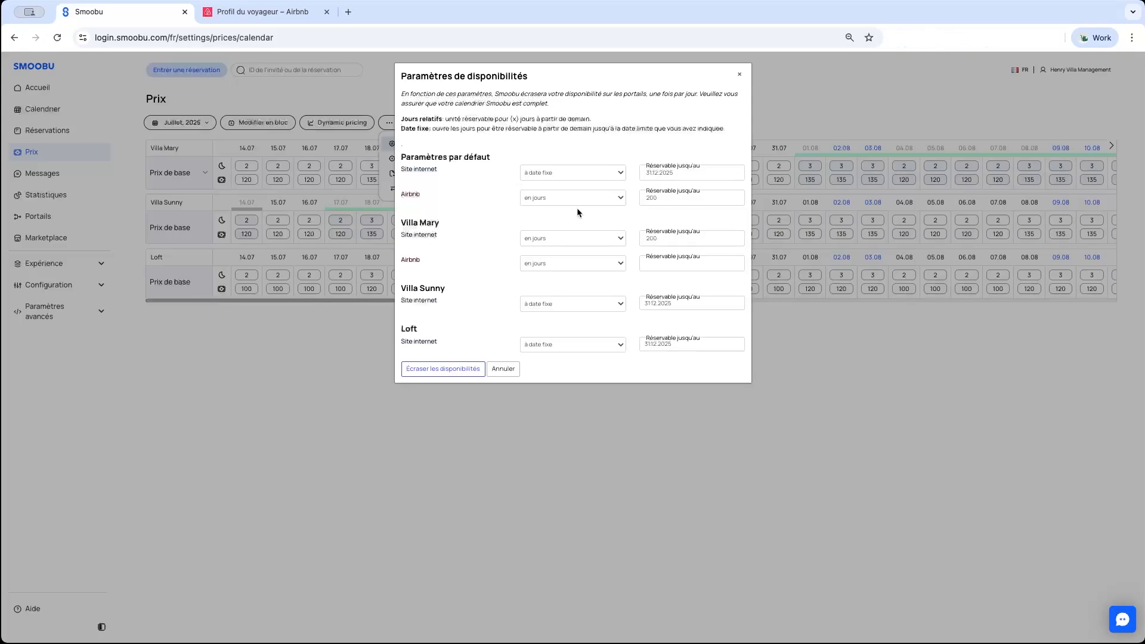
pyautogui.click(608, 204)
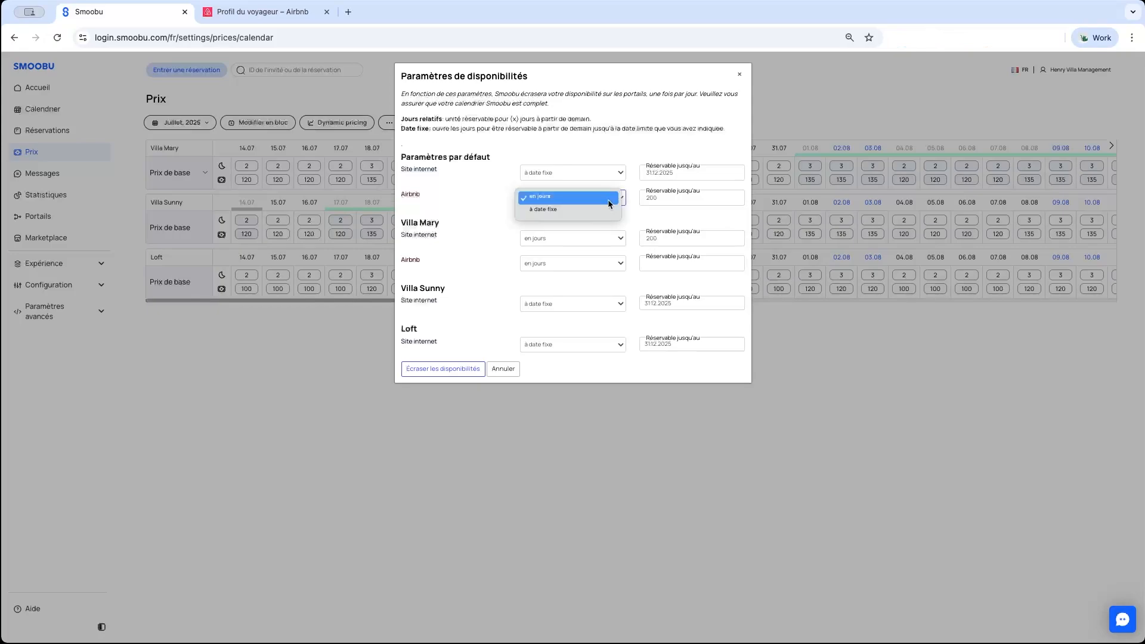
pyautogui.click(606, 199)
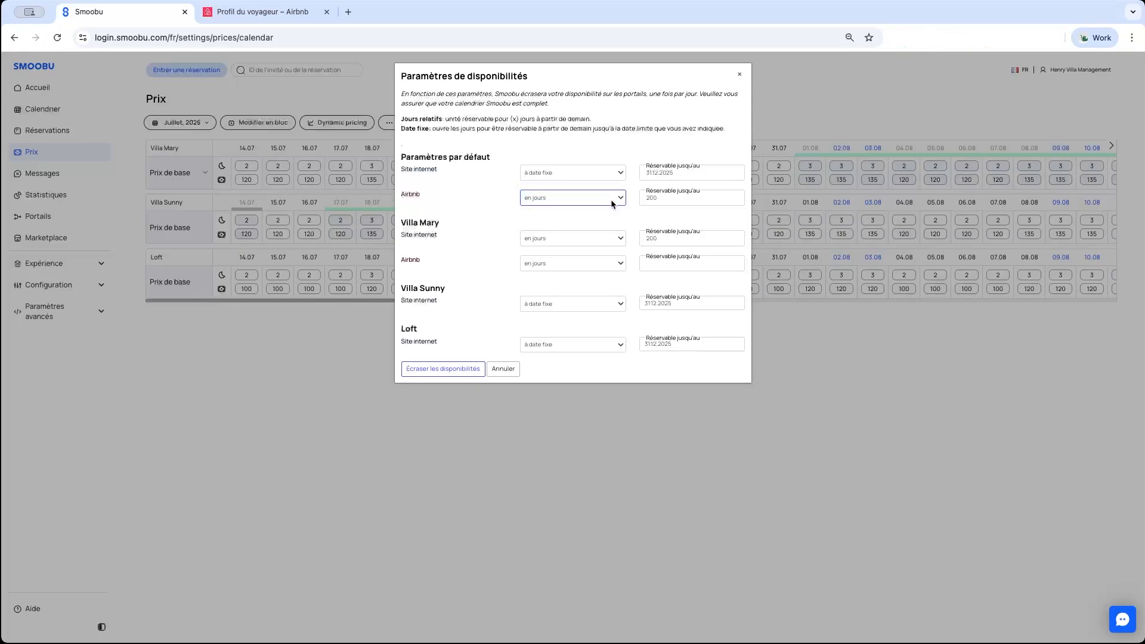
pyautogui.click(659, 198)
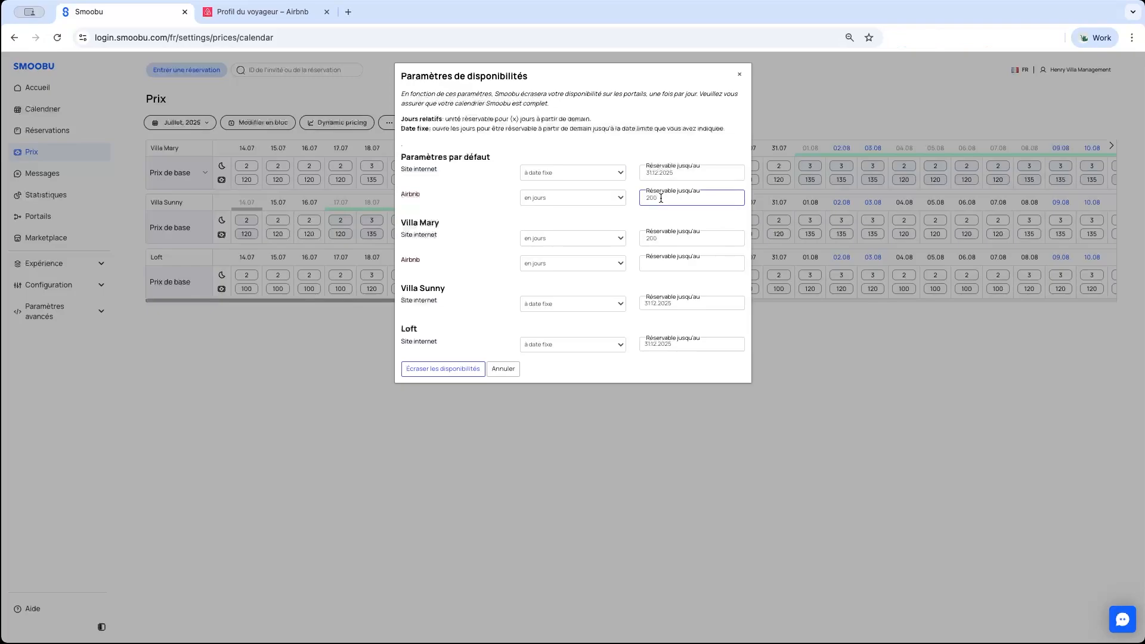
pyautogui.click(664, 263)
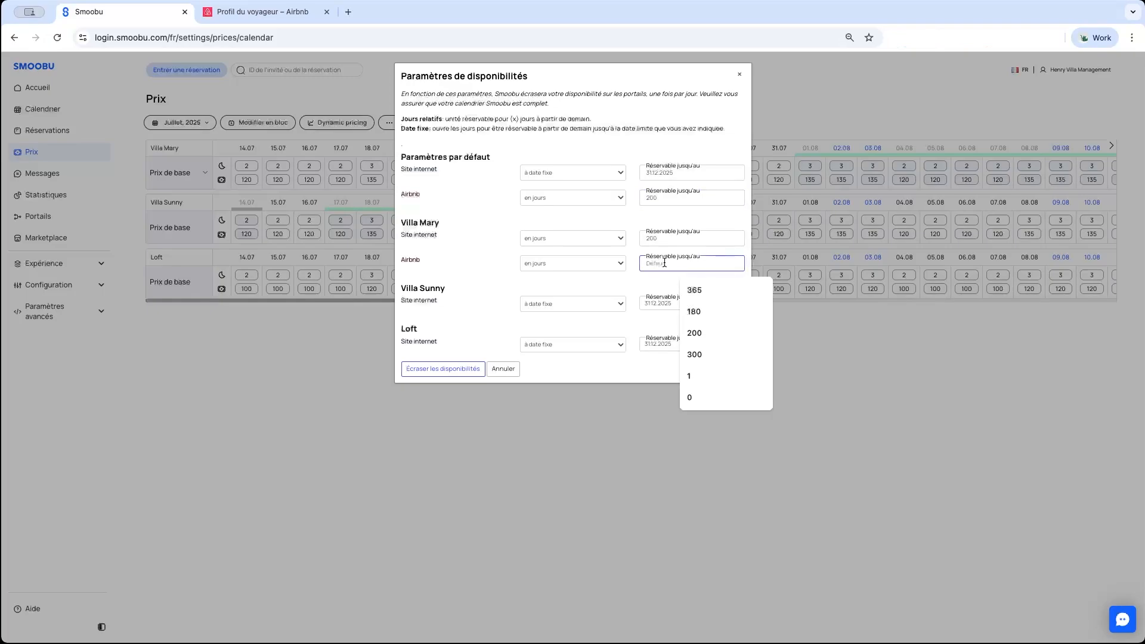
pyautogui.write('200')
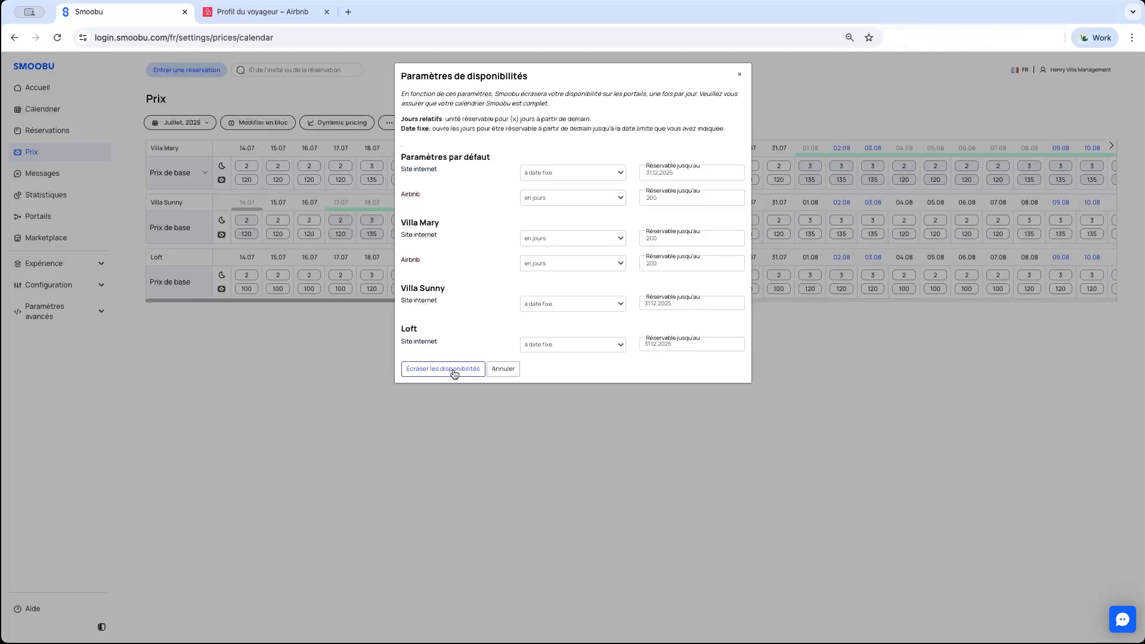
pyautogui.click(454, 370)
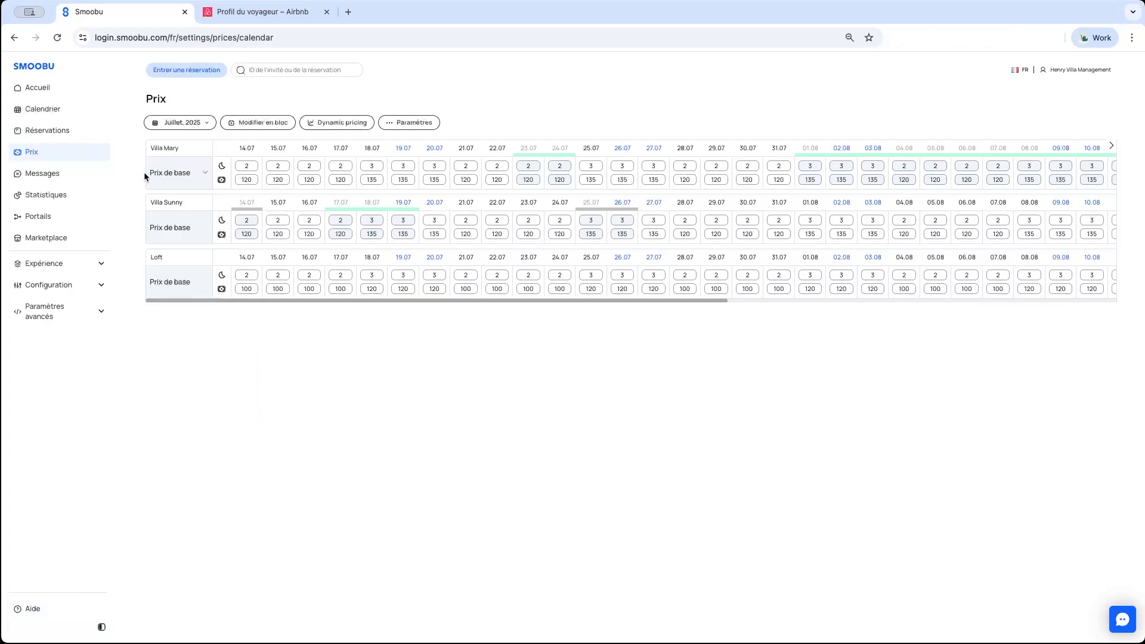
# Step: Show Villa Mary's Airbnb prices and overwrite the prices on Airbnb through the price settings
pyautogui.moveTo(148, 173); pyautogui.dragTo(192, 176)
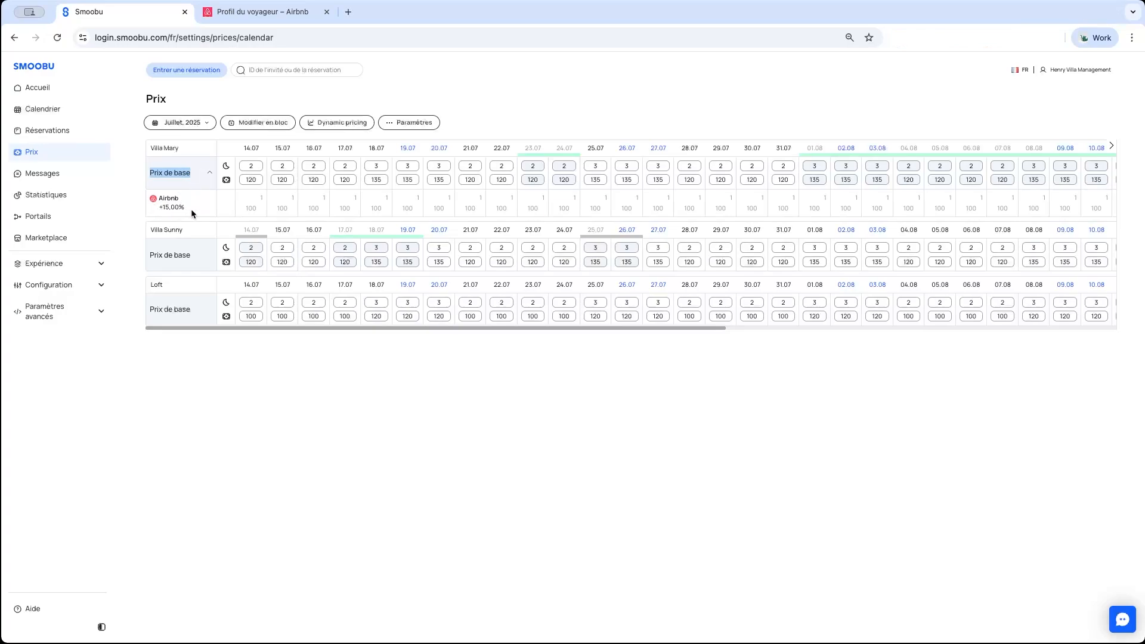
pyautogui.click(421, 127)
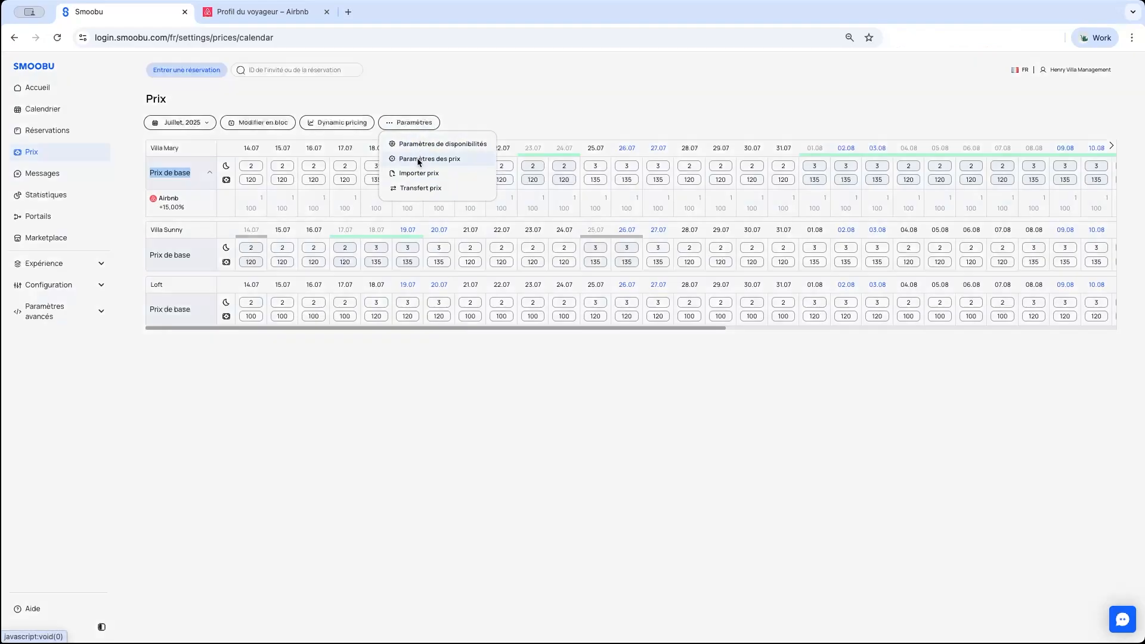
pyautogui.click(419, 160)
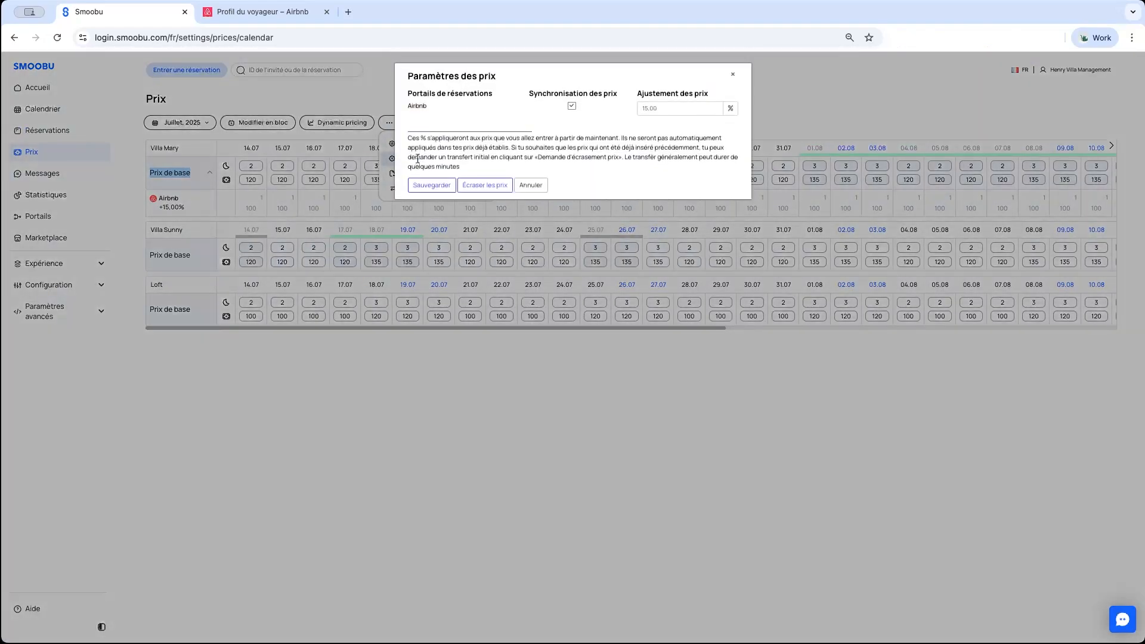
pyautogui.click(471, 186)
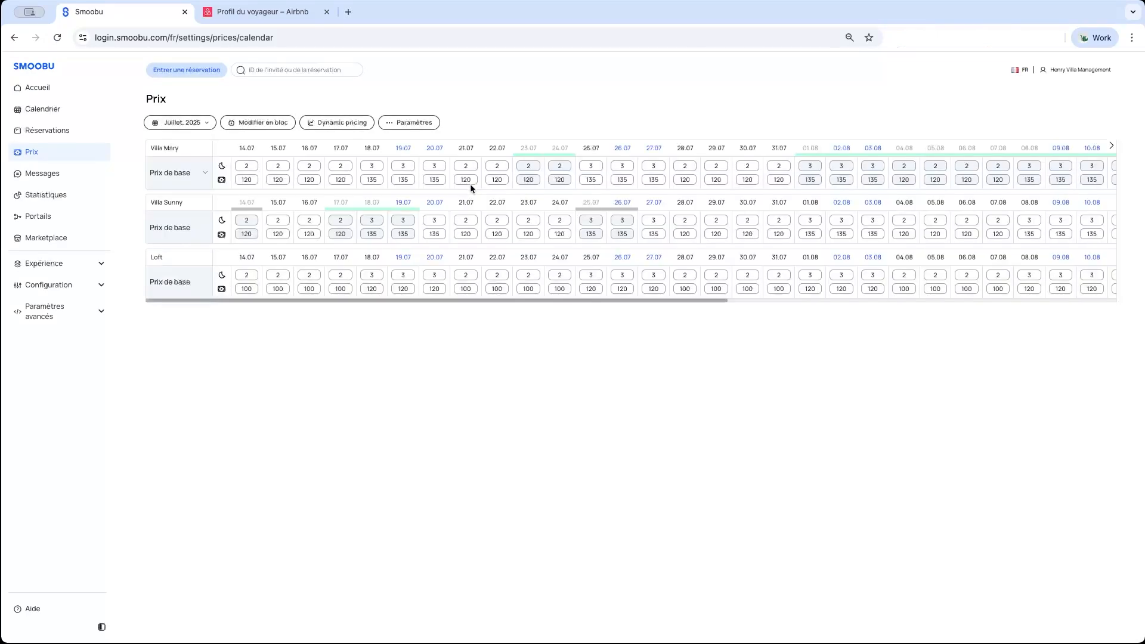
# Step: Reload the price calendar and check Villa Mary's Airbnb prices beneath its base prices
pyautogui.click(207, 175)
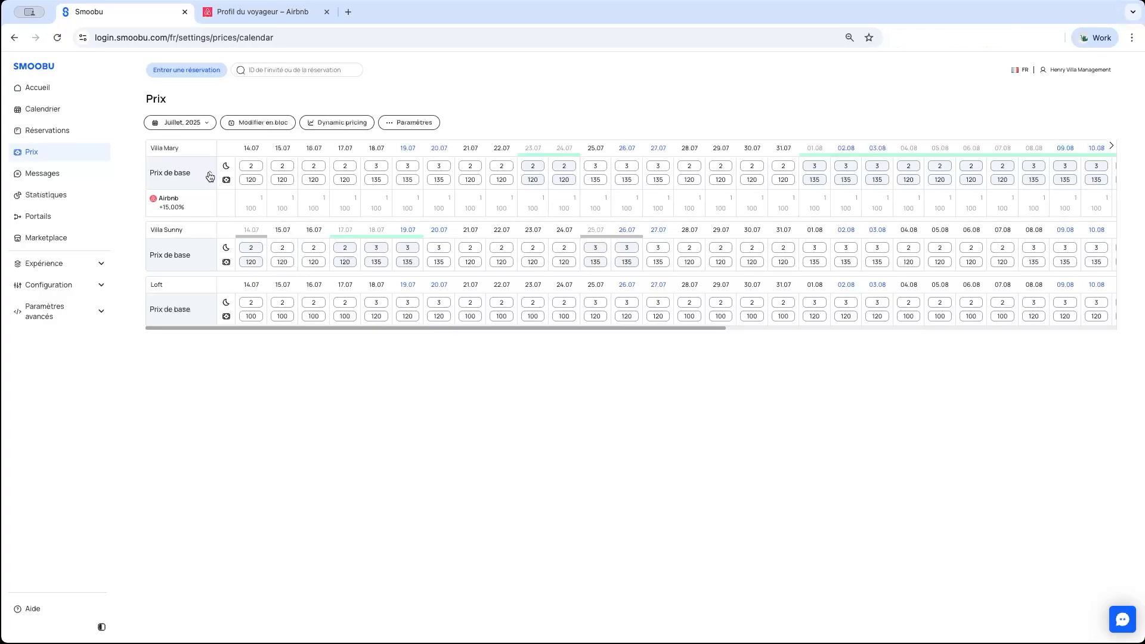
pyautogui.click(210, 176)
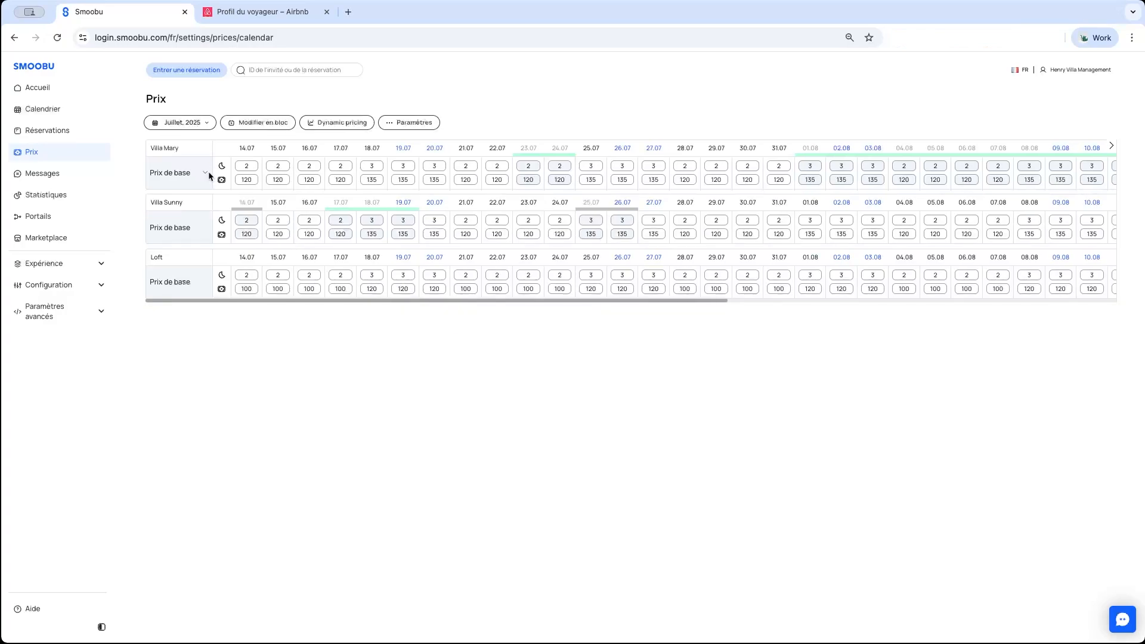
pyautogui.click(59, 41)
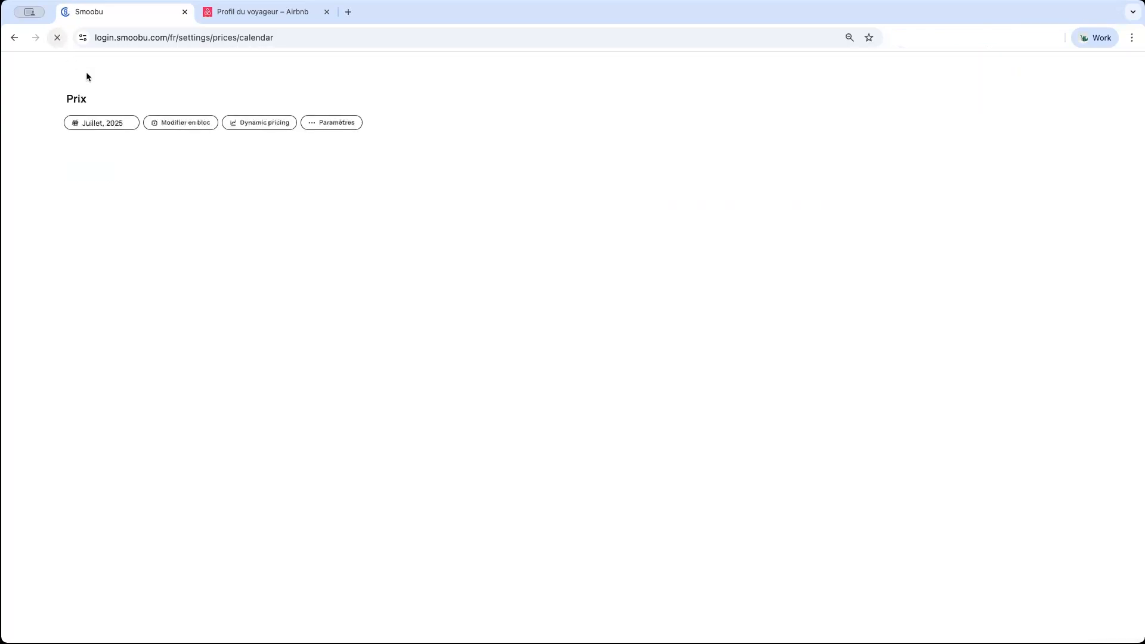
pyautogui.click(209, 177)
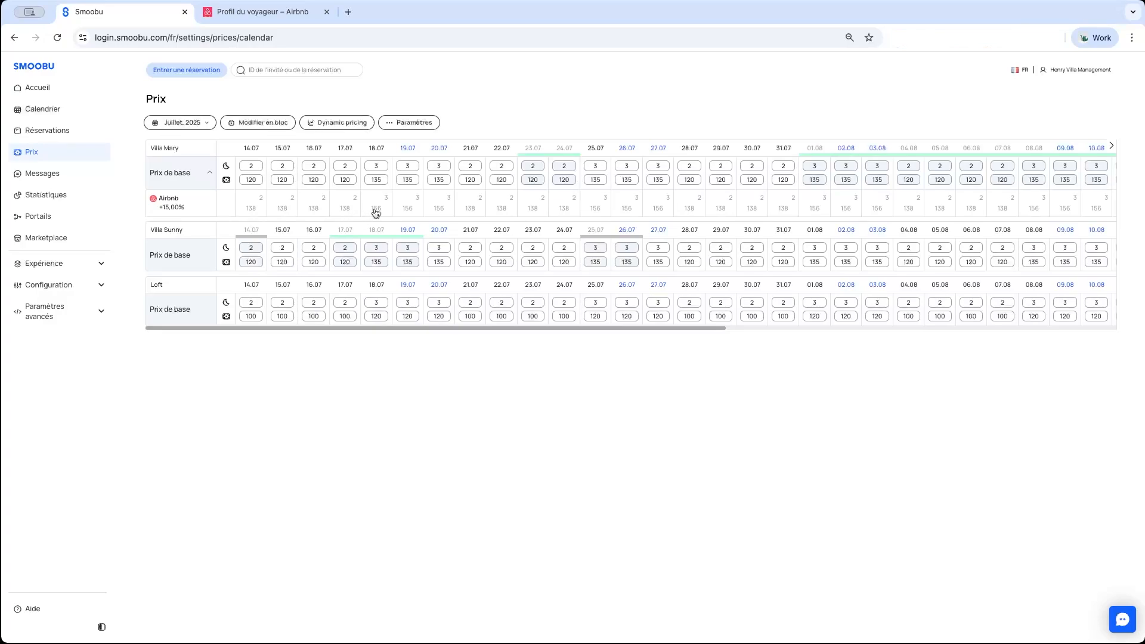
pyautogui.click(209, 173)
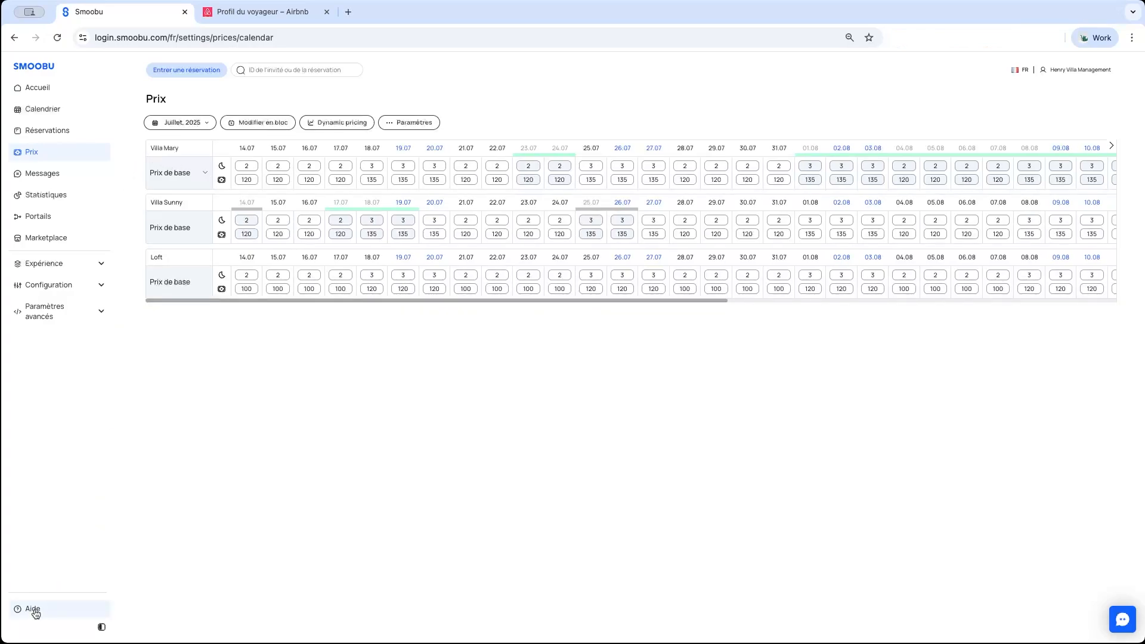
# Step: Look at the available help options and return to the Accueil overview
pyautogui.click(33, 609)
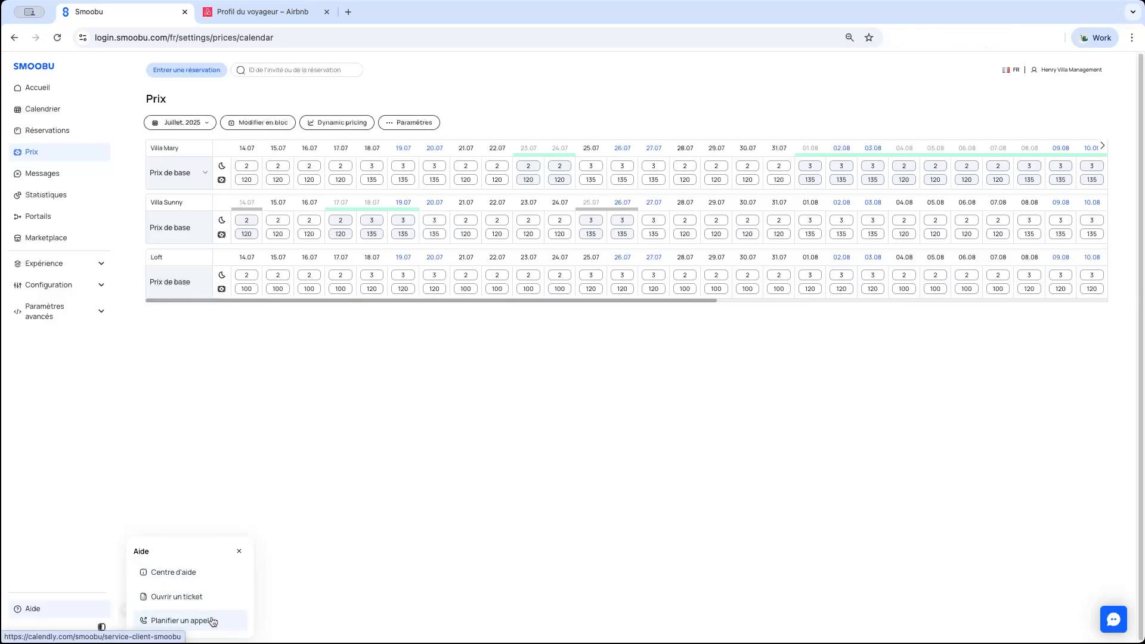
pyautogui.click(363, 582)
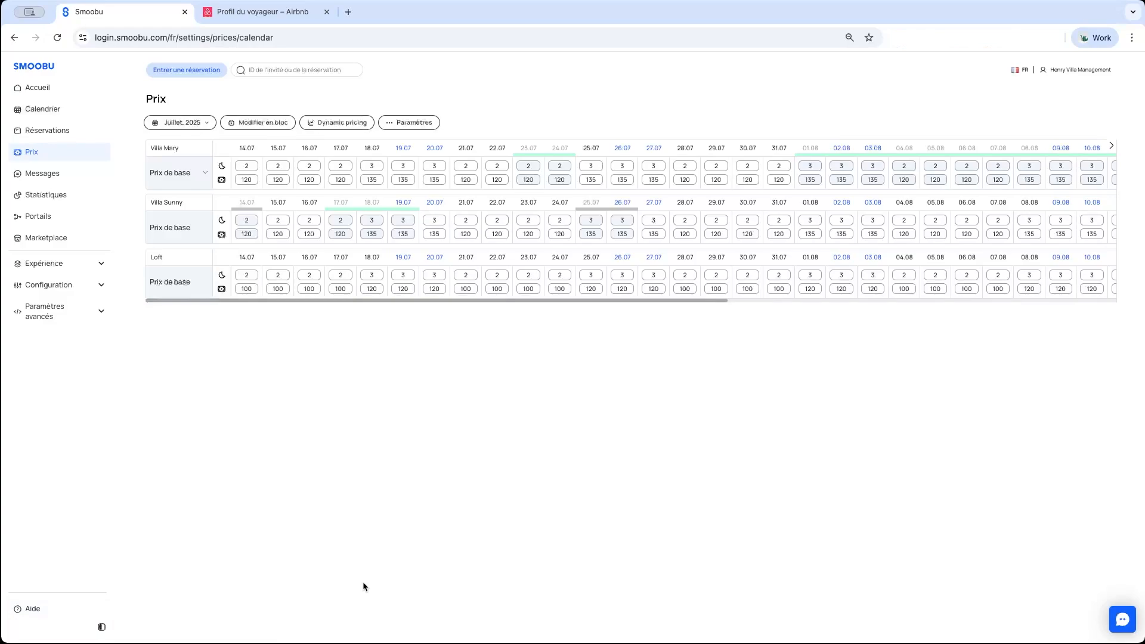
pyautogui.click(50, 86)
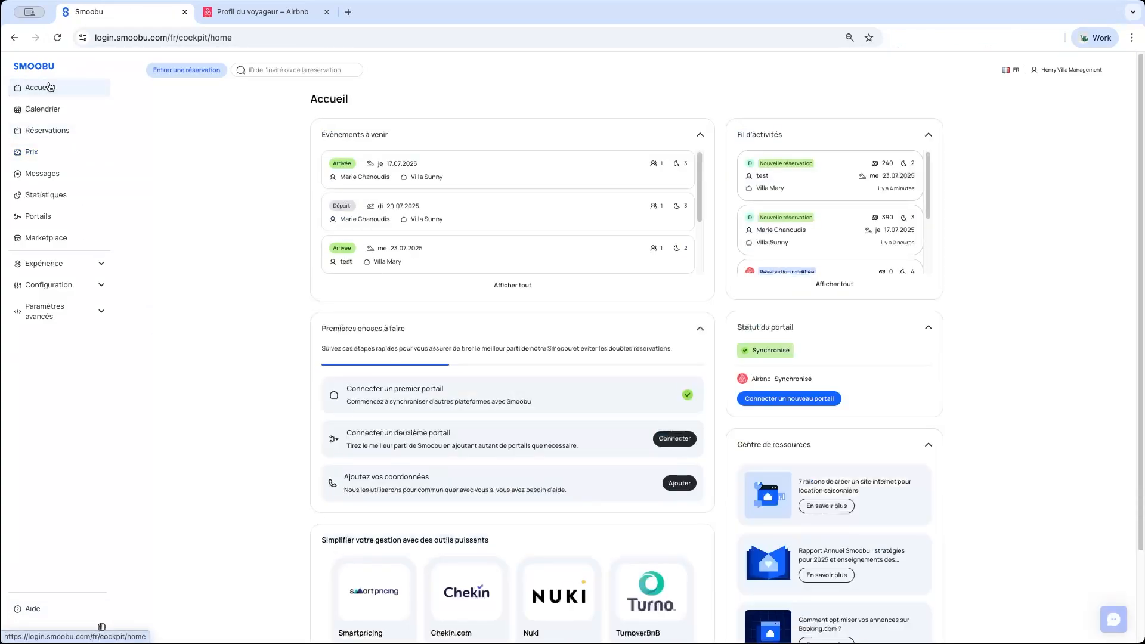